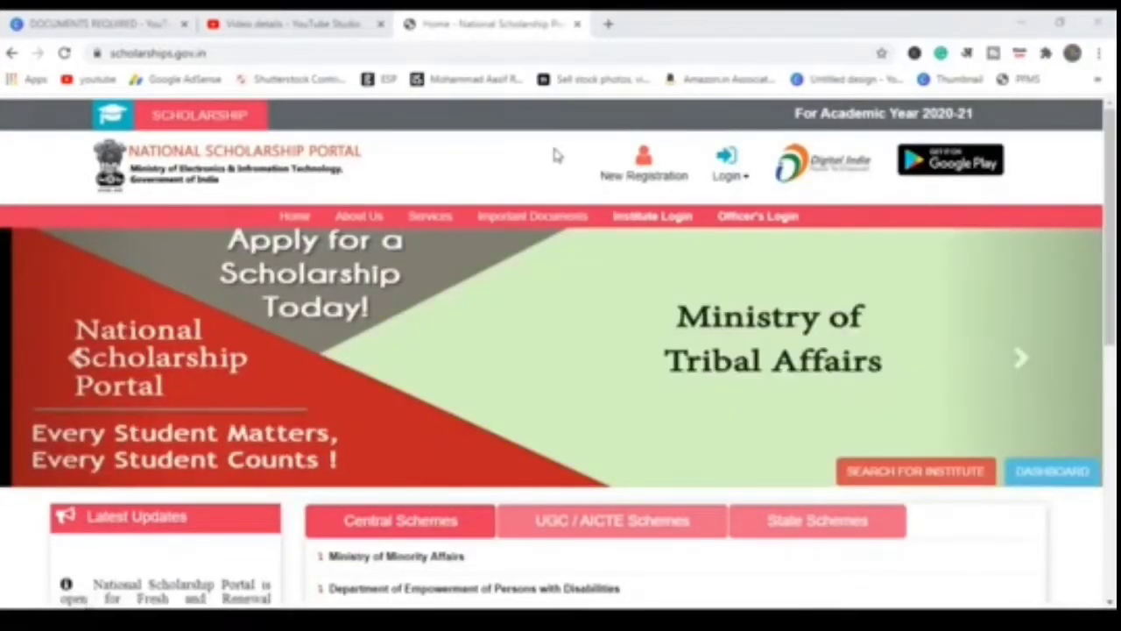
Step: Read the Latest Updates notice about the portal opening for fresh and renewal applications
scroll(453, 172, "down", 2)
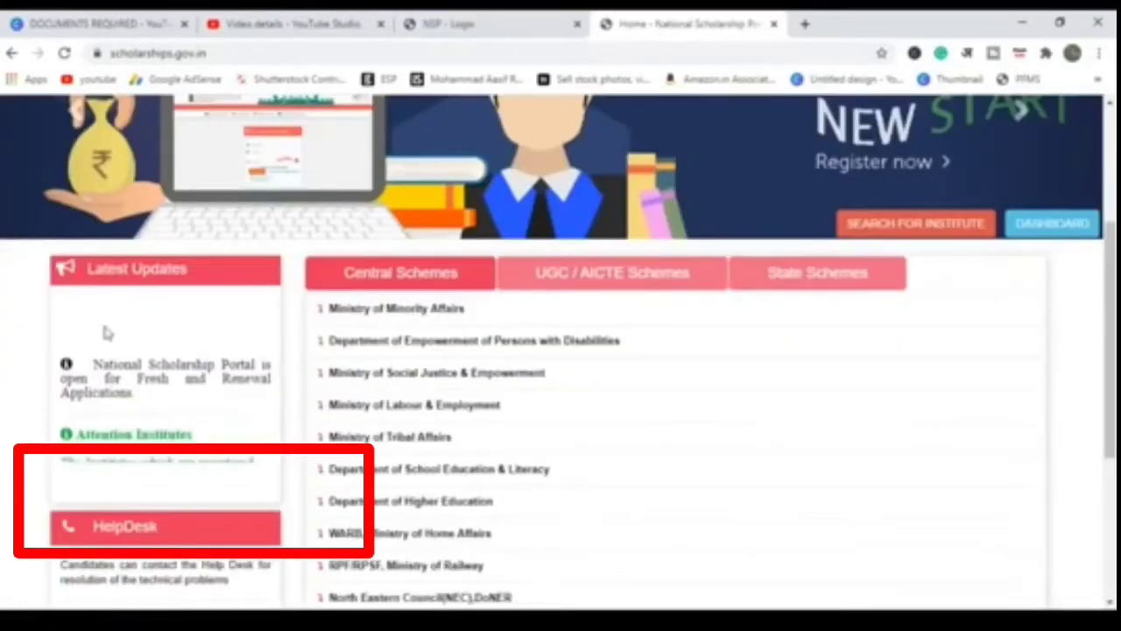
left_click_drag(92, 363, 249, 393)
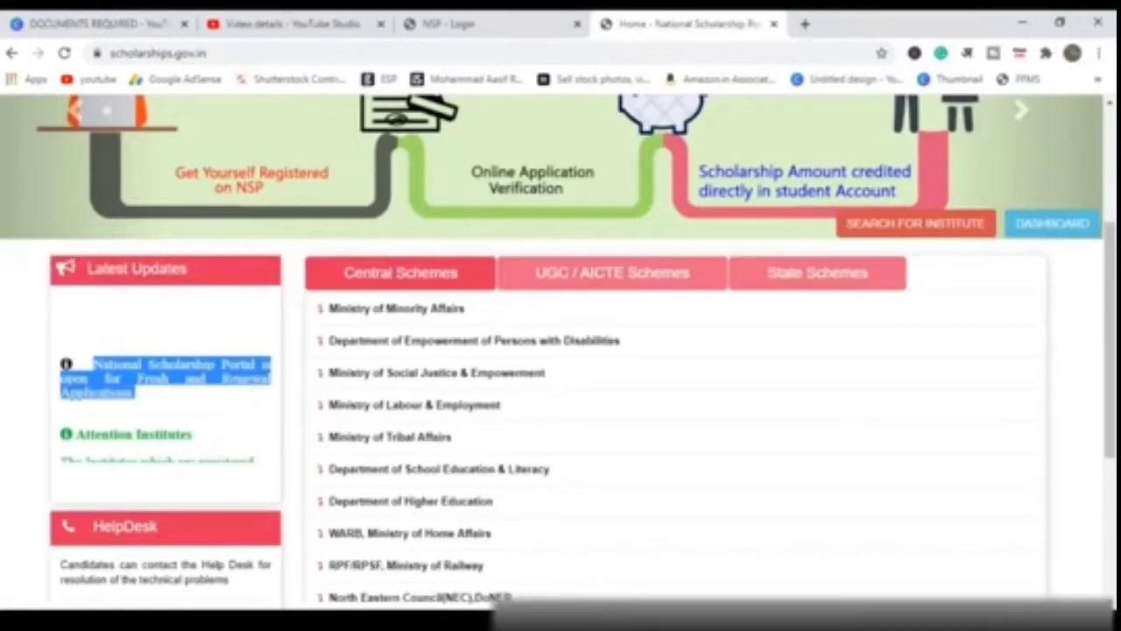
left_click(199, 362)
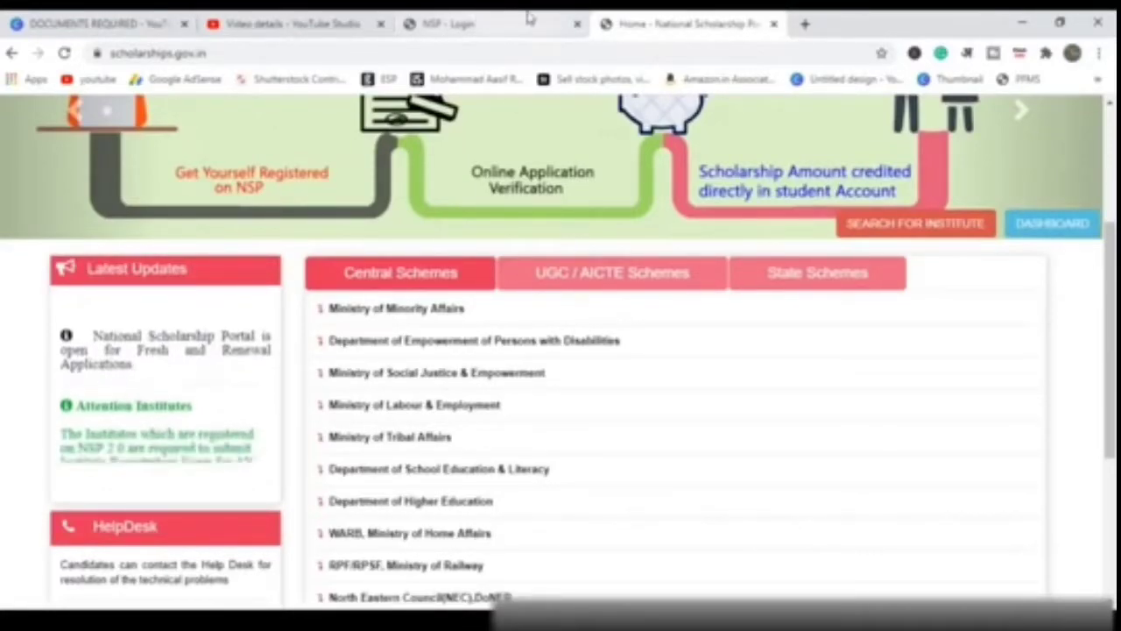
scroll(490, 262, "up", 3)
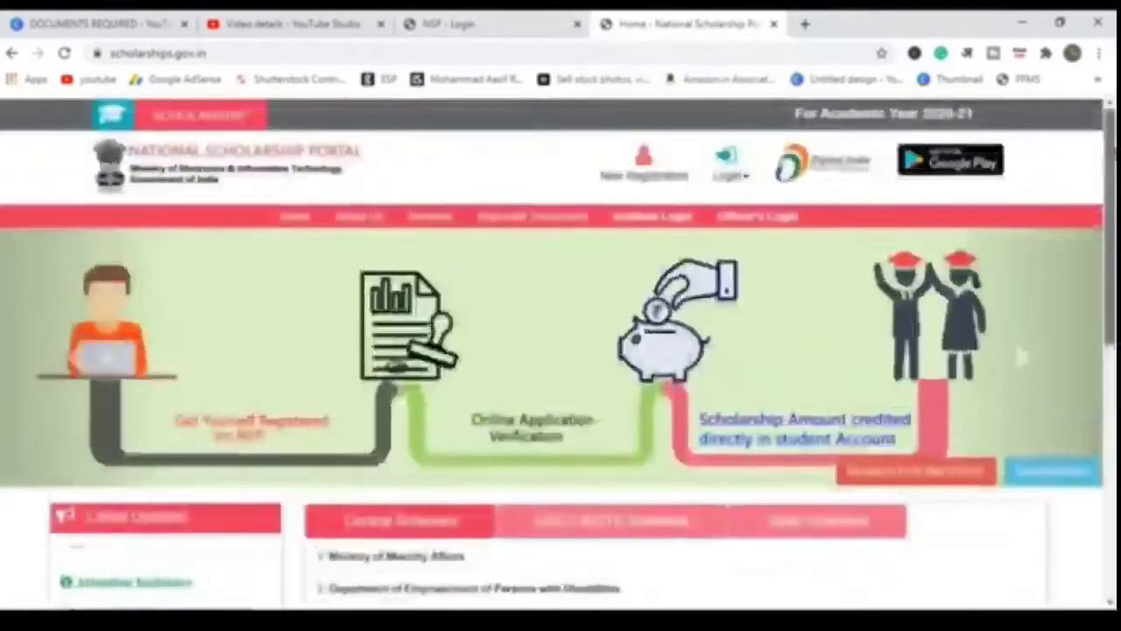
Step: Open the student login page for Renewal 2020-21
left_click(725, 171)
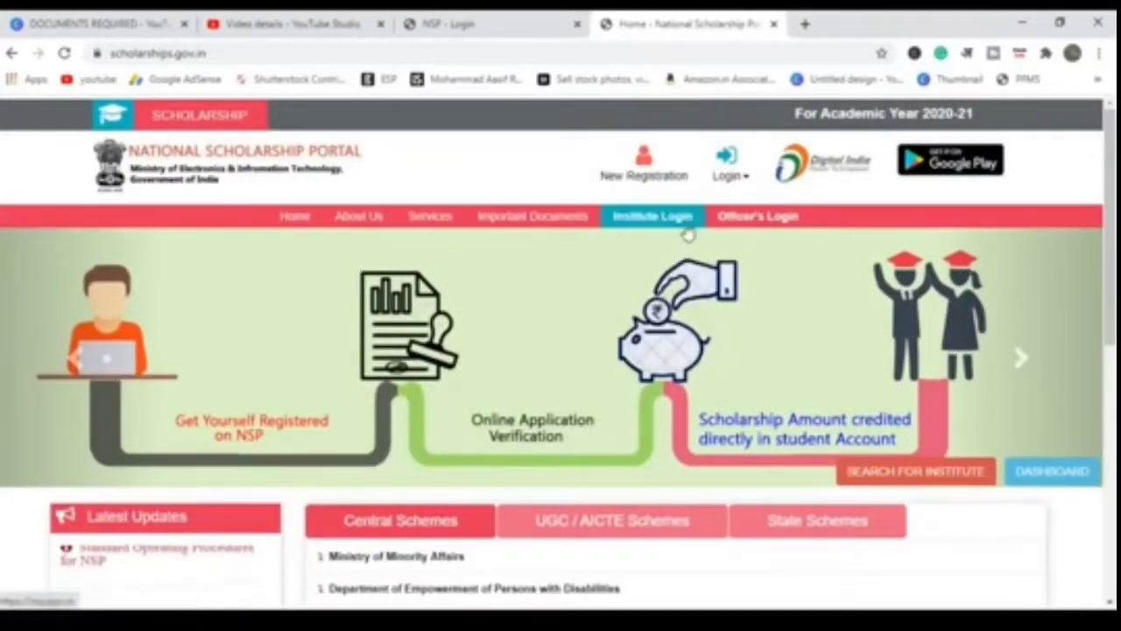
mouse_move(726, 170)
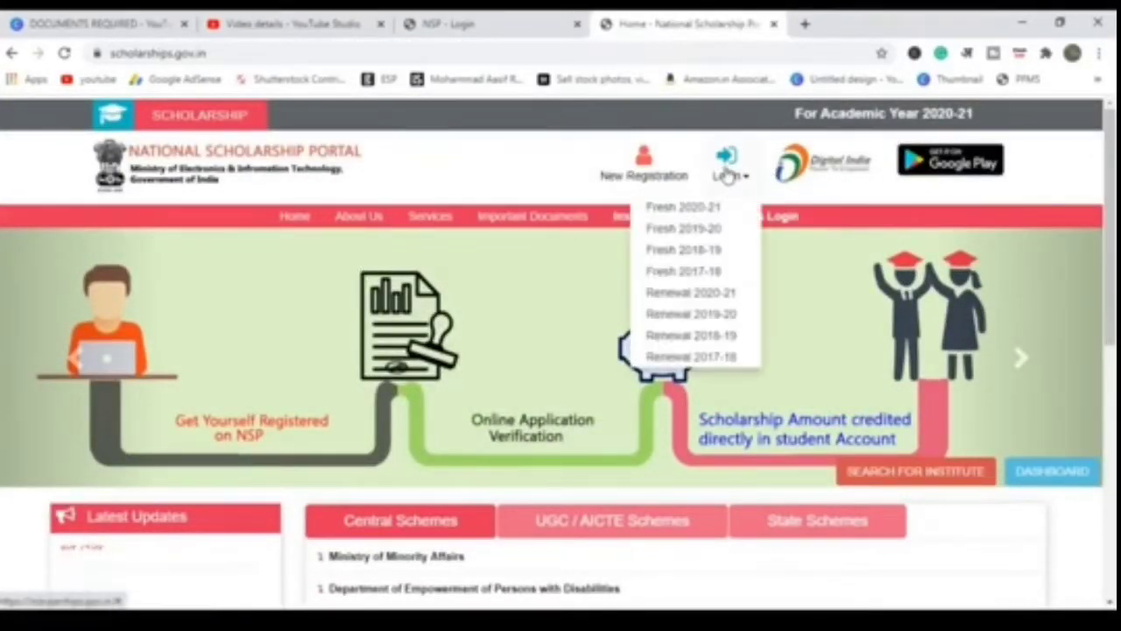
left_click(682, 295)
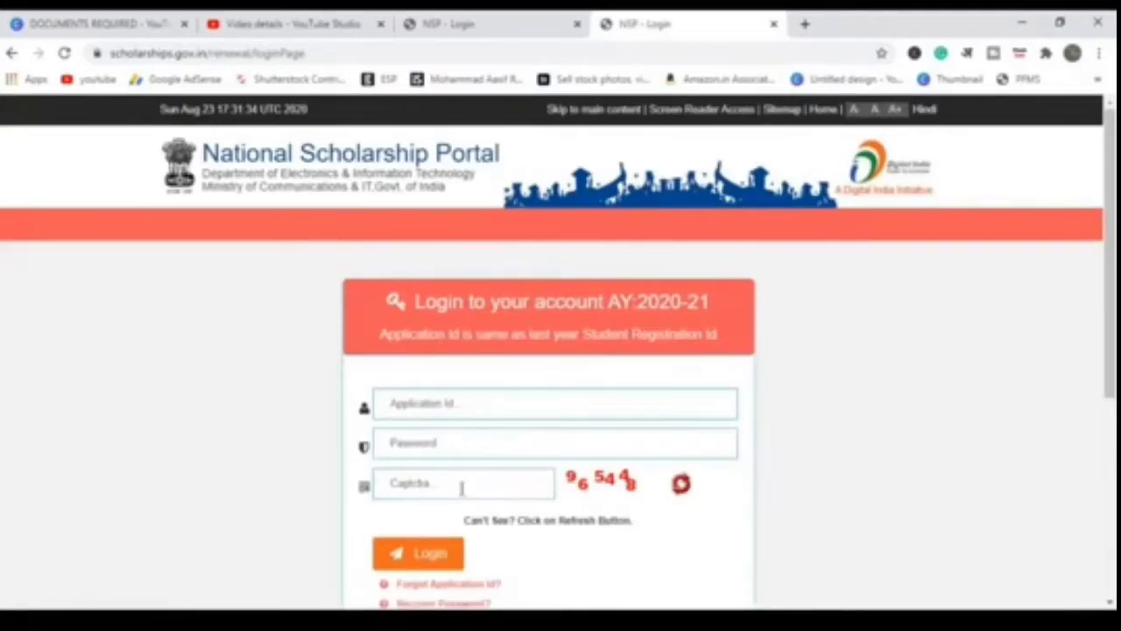
Step: Review the renewal login form and its notes, and submit the login with the filled-in application ID, password and captcha
scroll(371, 326, "down", 1)
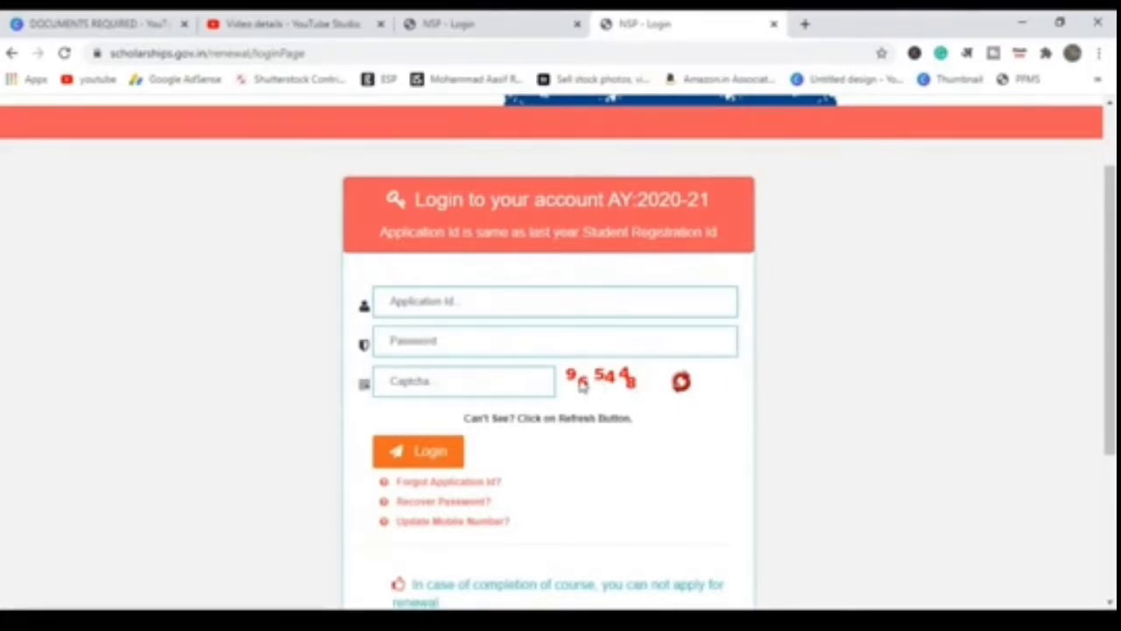
scroll(1110, 307, "down", 2)
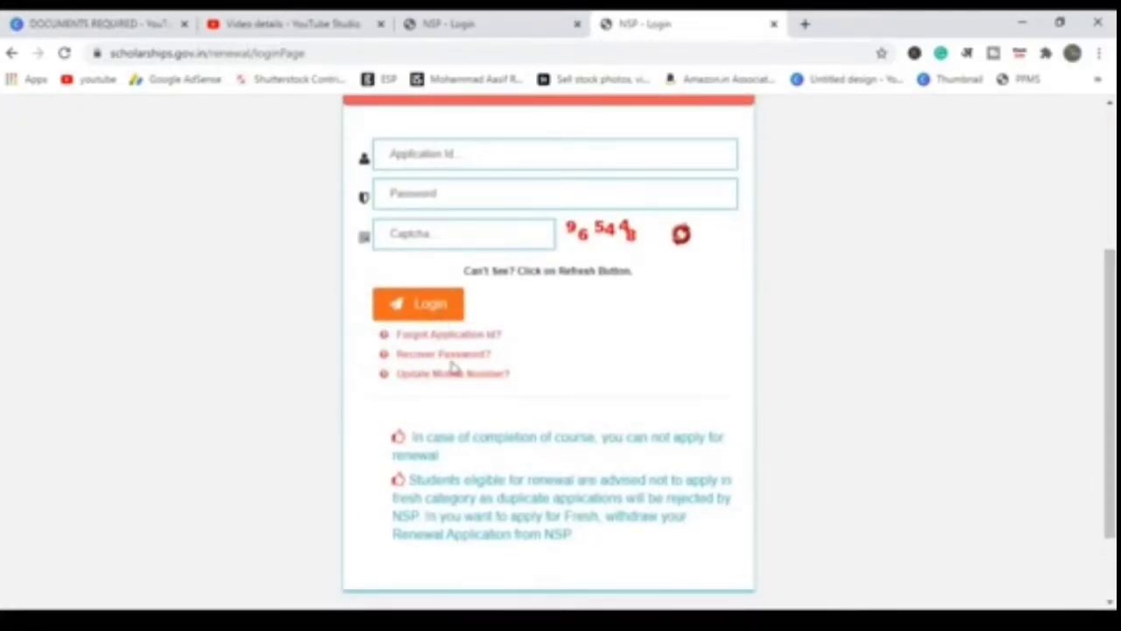
scroll(943, 393, "up", 3)
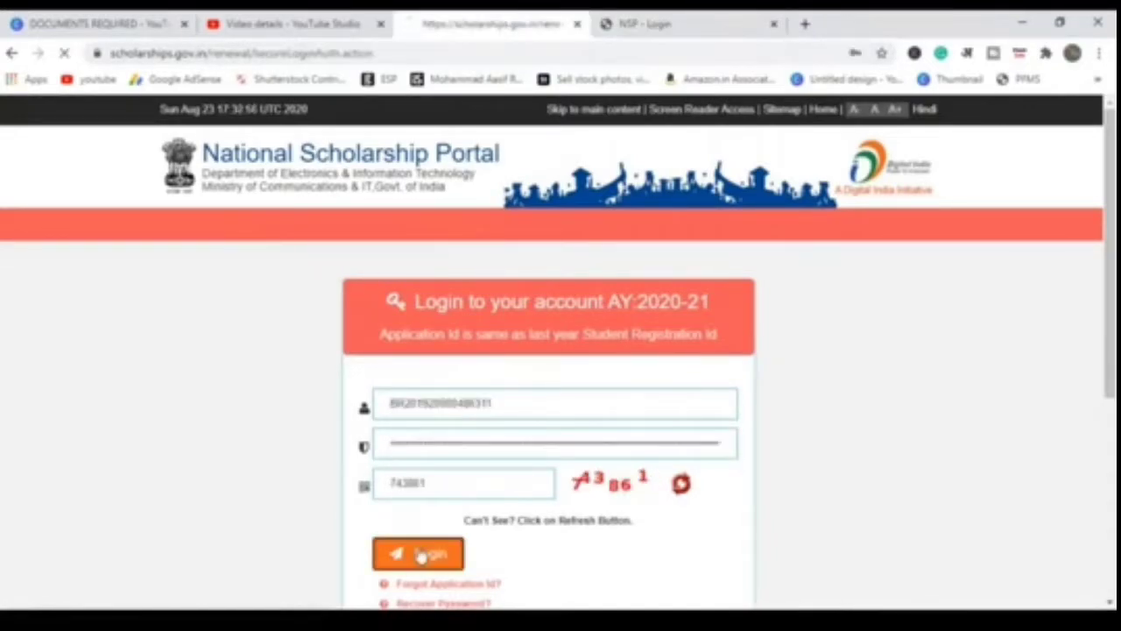
left_click(418, 553)
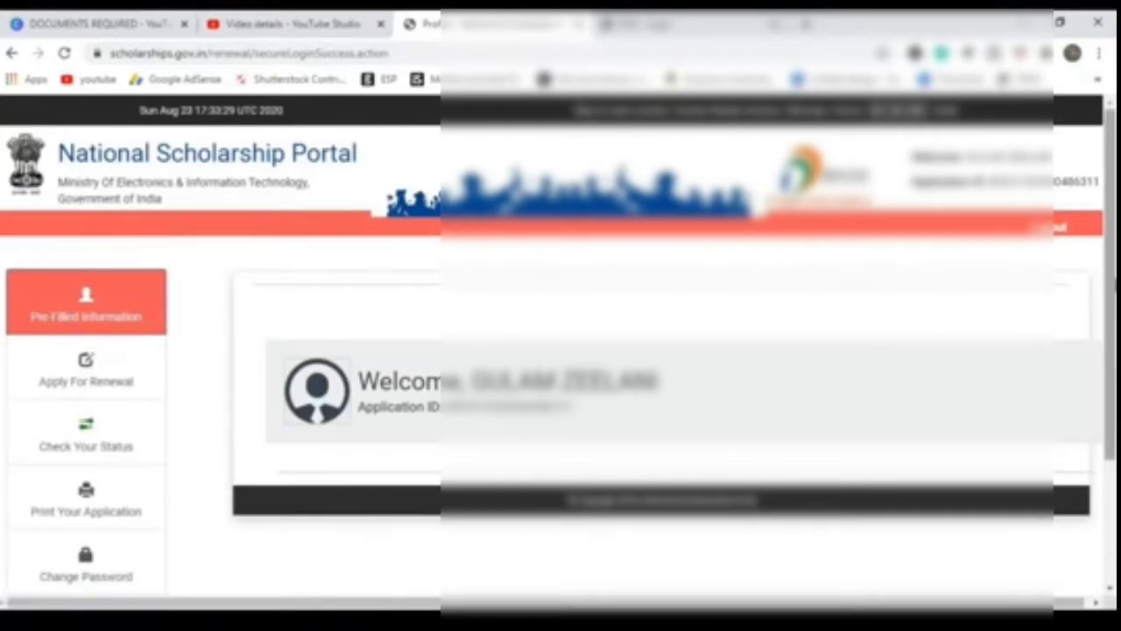
Step: Open the student's pre-filled information and review the details through to the end of the page
scroll(438, 328, "down", 1)
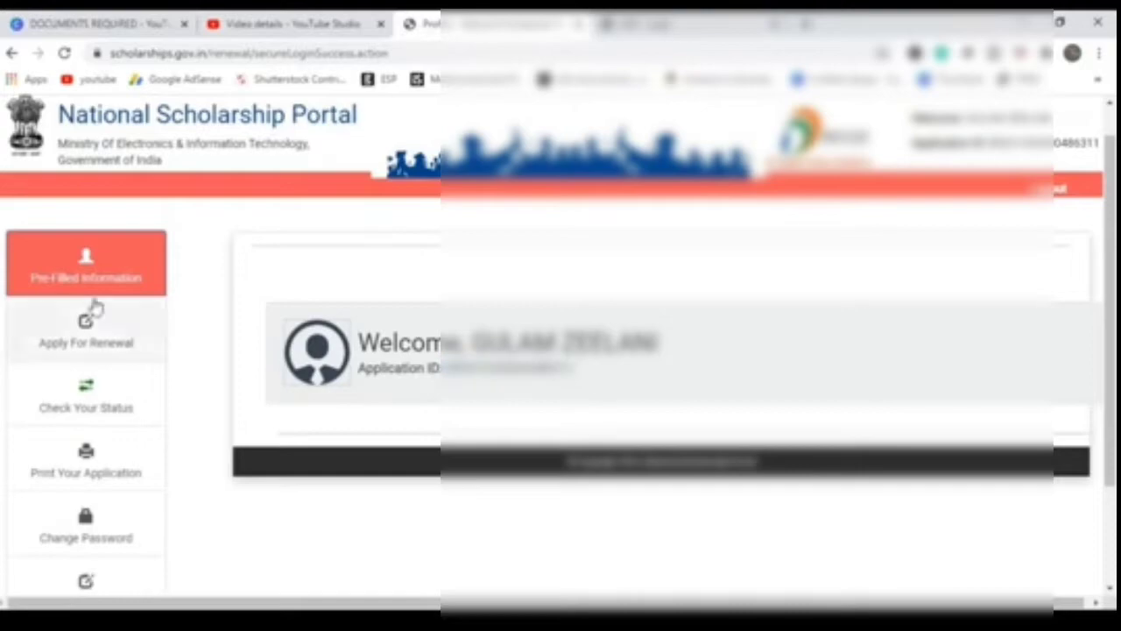
scroll(901, 320, "down", 2)
scroll(3, 296, "up", 2)
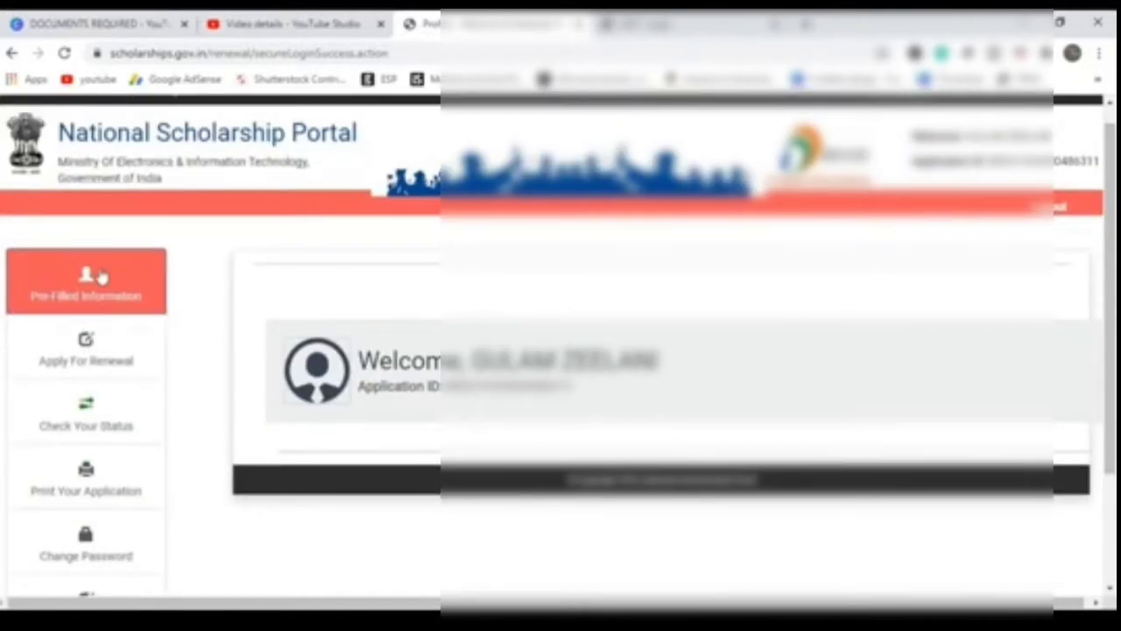
left_click(101, 276)
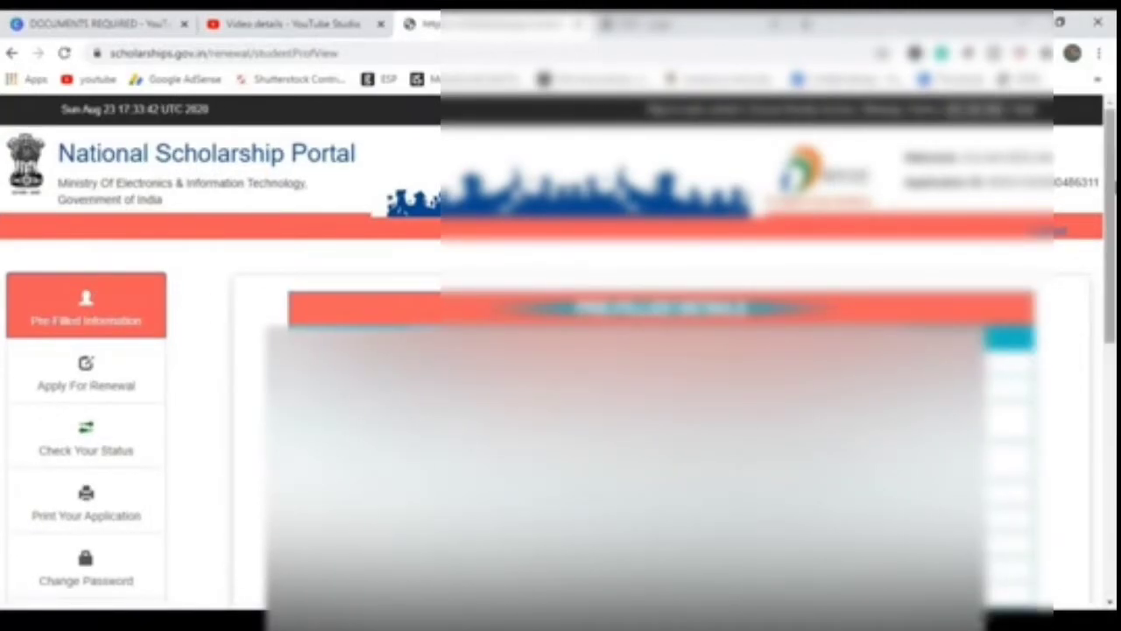
scroll(561, 351, "down", 8)
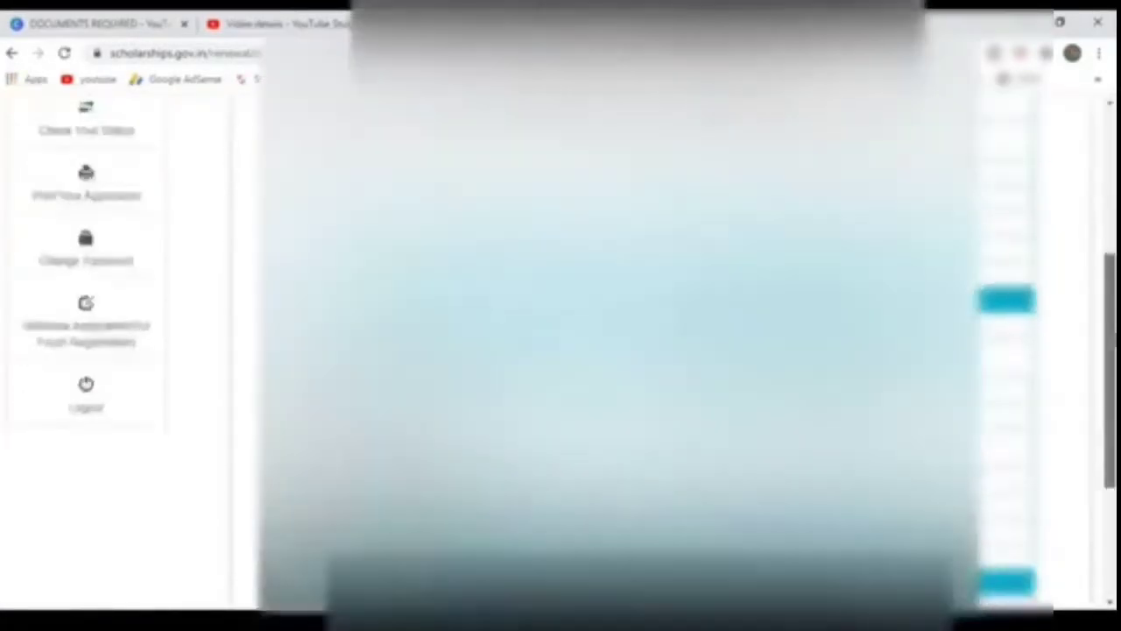
scroll(561, 350, "down", 1)
scroll(561, 350, "up", 6)
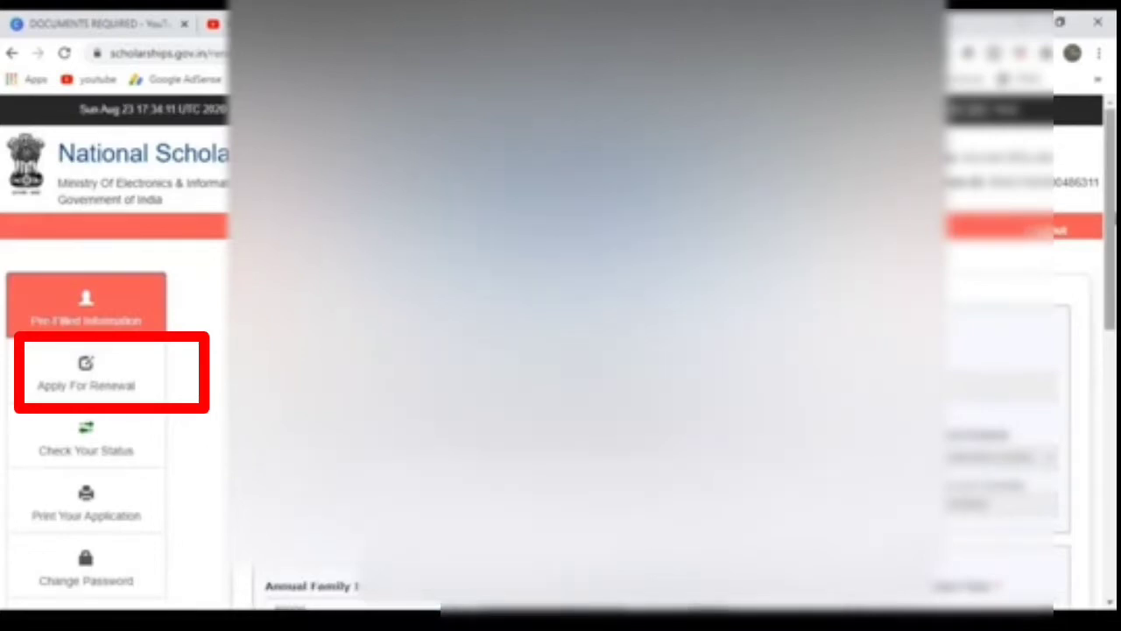
Step: Examine the Renew For Scheme entry in the Basic Details of the 2020-21 renewal application
scroll(377, 324, "down", 1)
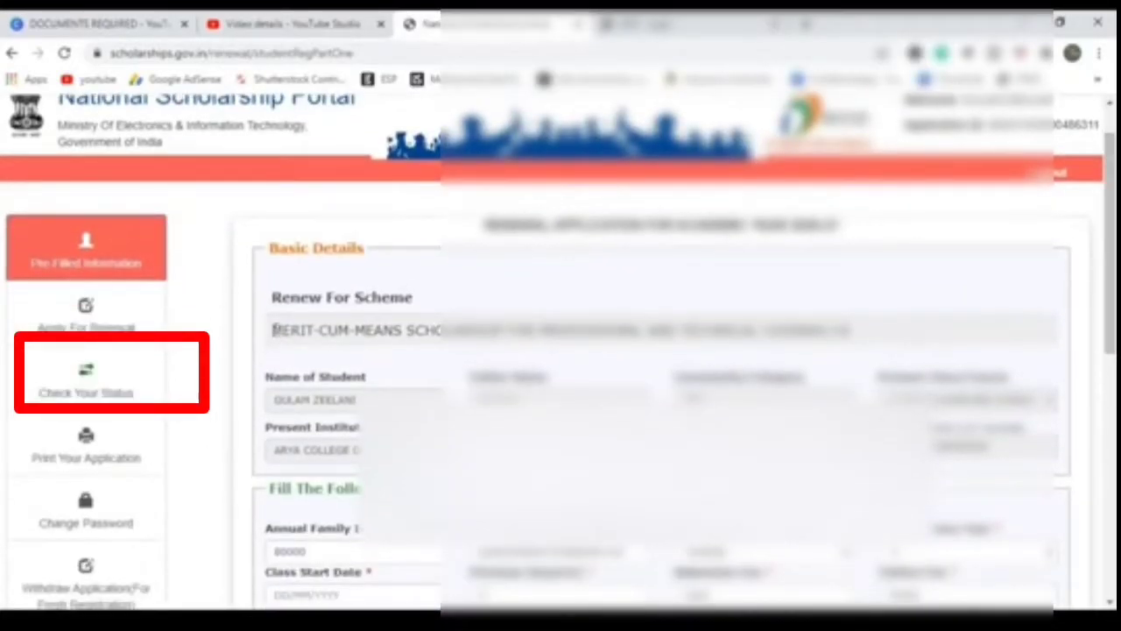
left_click_drag(272, 330, 858, 336)
left_click(858, 336)
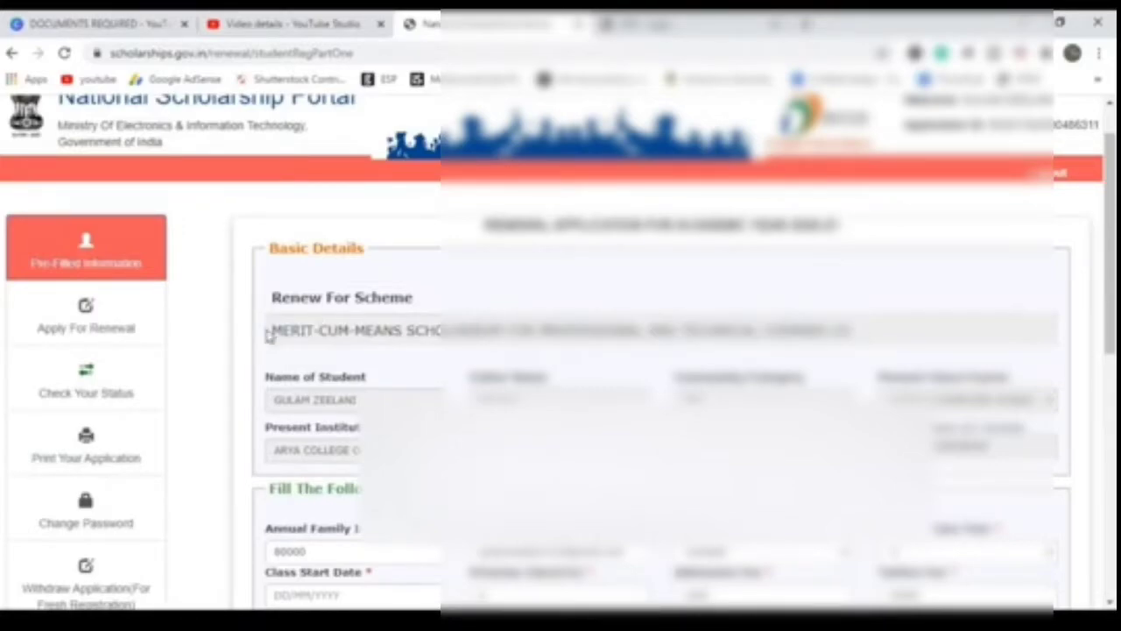
left_click_drag(282, 329, 860, 343)
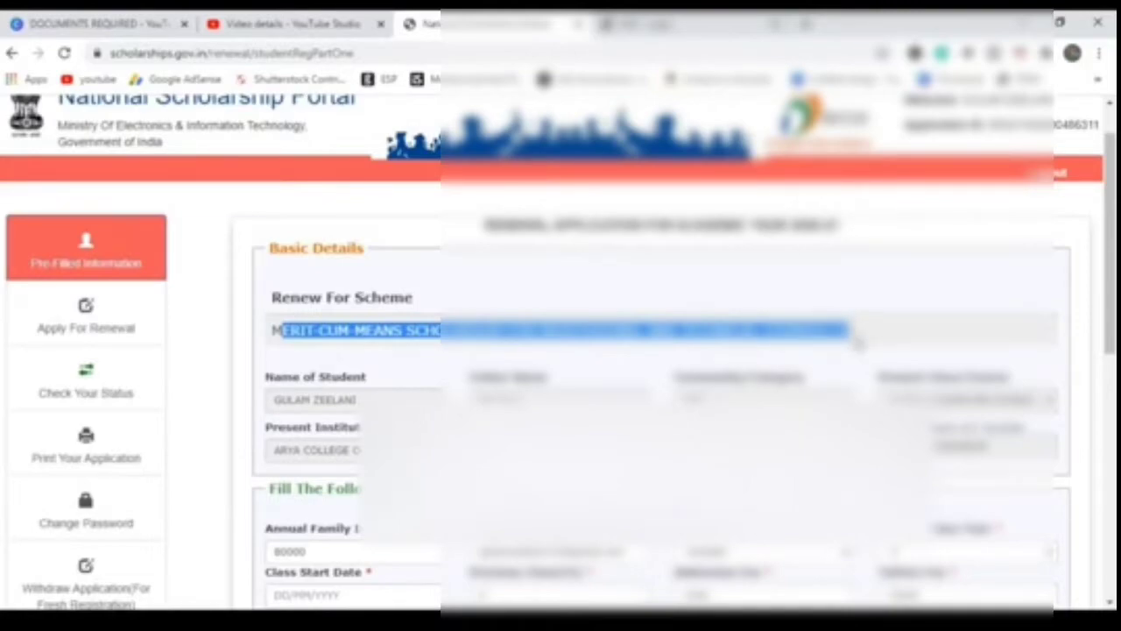
left_click(859, 342)
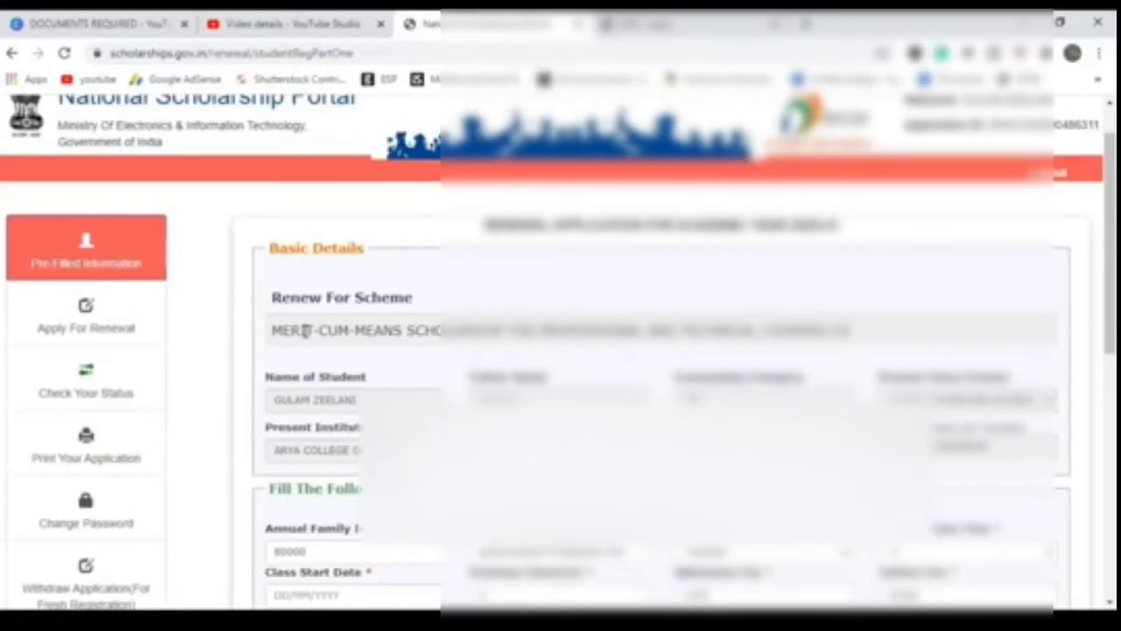
left_click_drag(274, 338, 583, 332)
left_click(614, 336)
left_click_drag(1110, 235, 1110, 259)
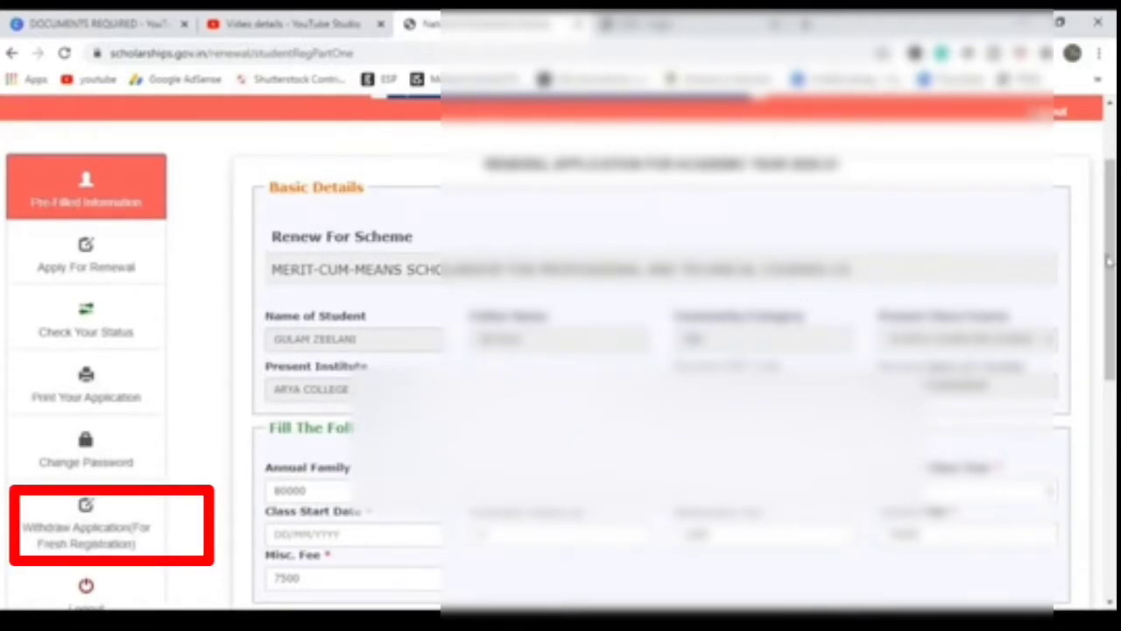
Step: Check the annual family income and email fields in the renewal details, and choose Hosteler for Day Scholar/Hosteler
scroll(561, 351, "down", 3)
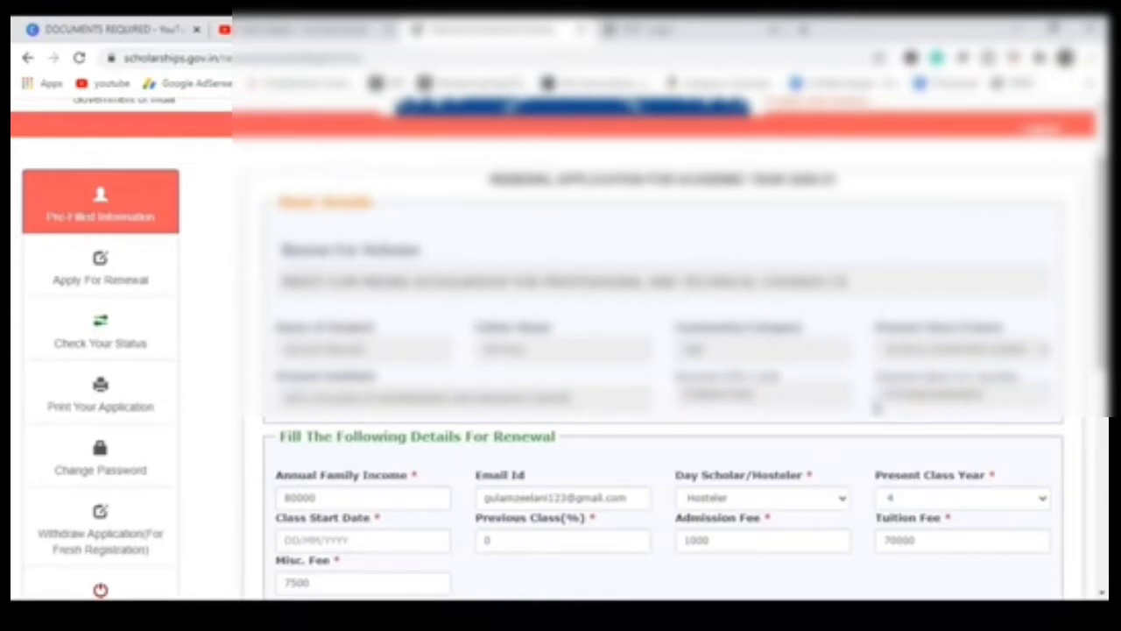
scroll(862, 419, "down", 2)
scroll(867, 345, "down", 1)
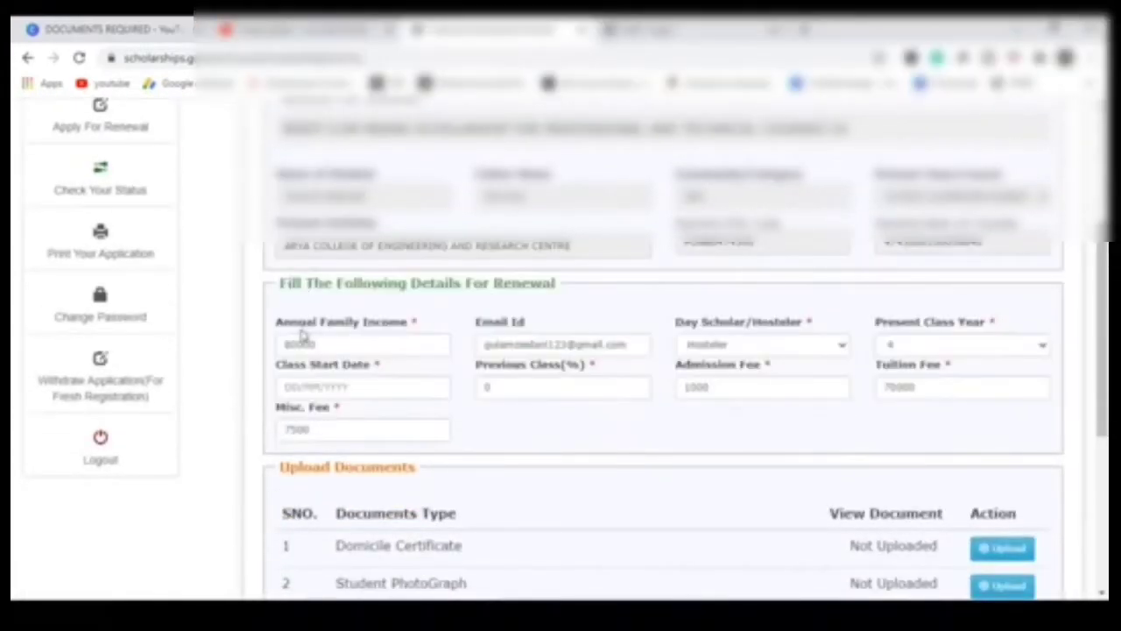
left_click(306, 344)
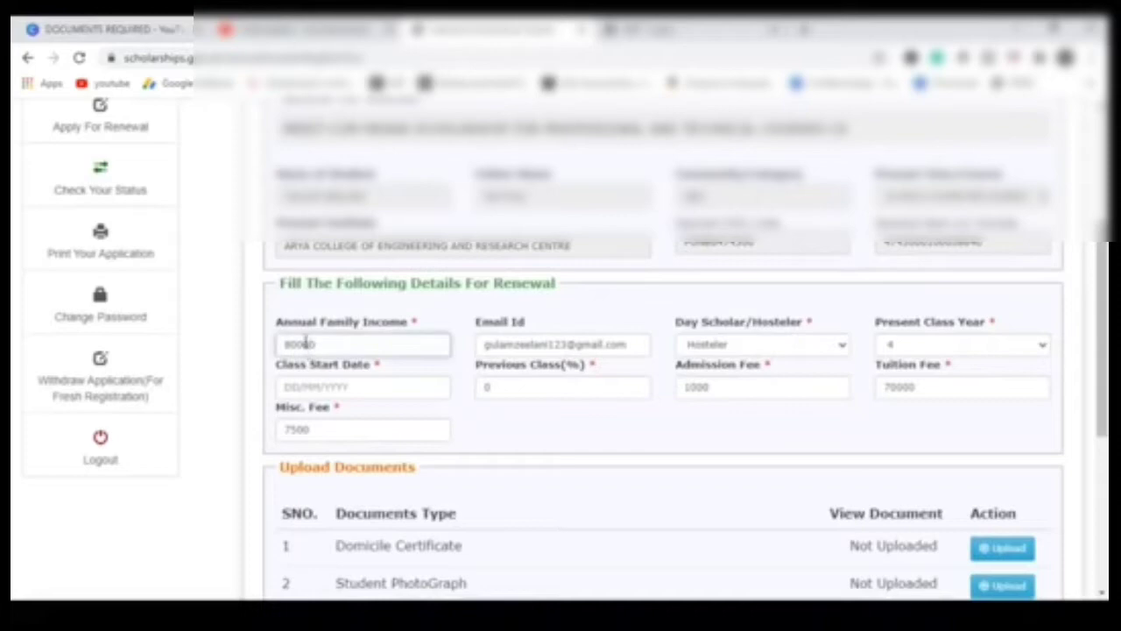
double_click(513, 346)
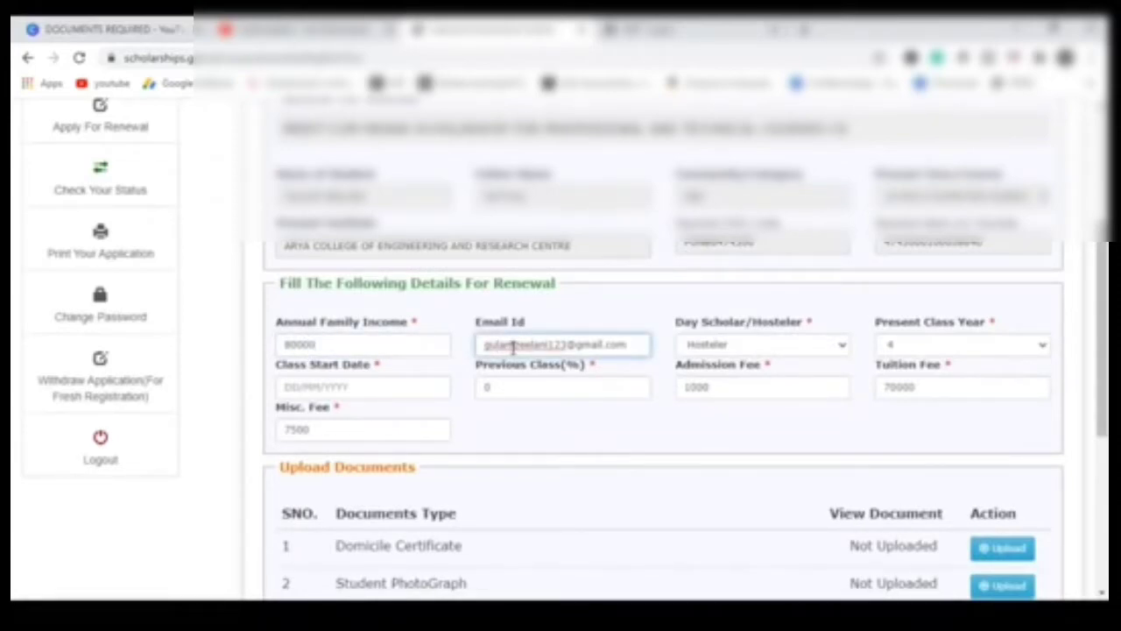
left_click(726, 349)
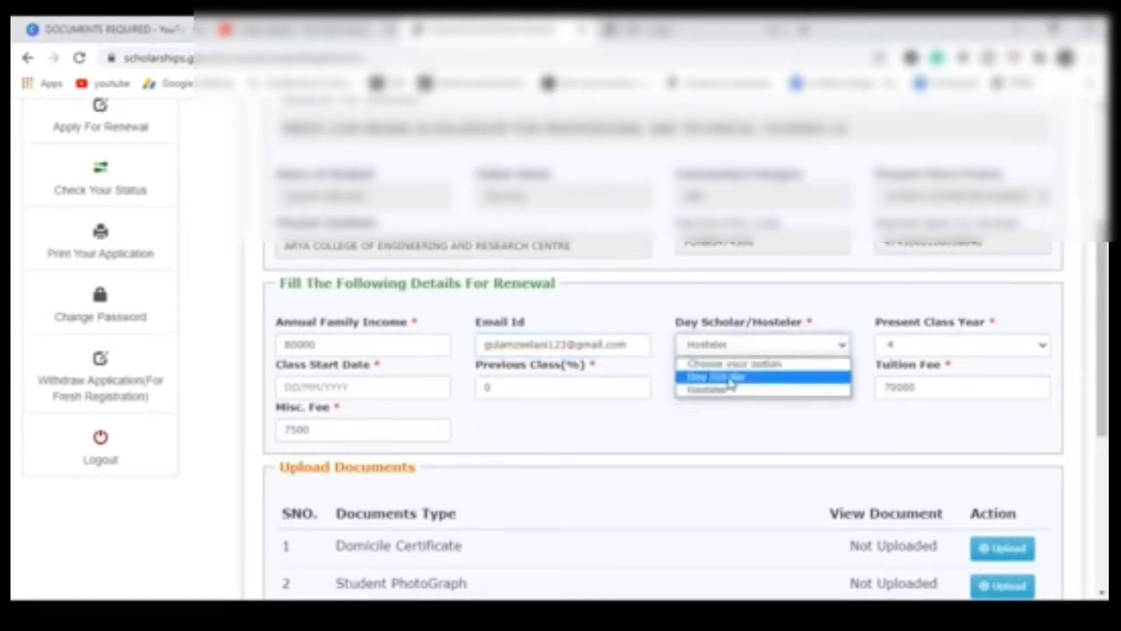
left_click(726, 389)
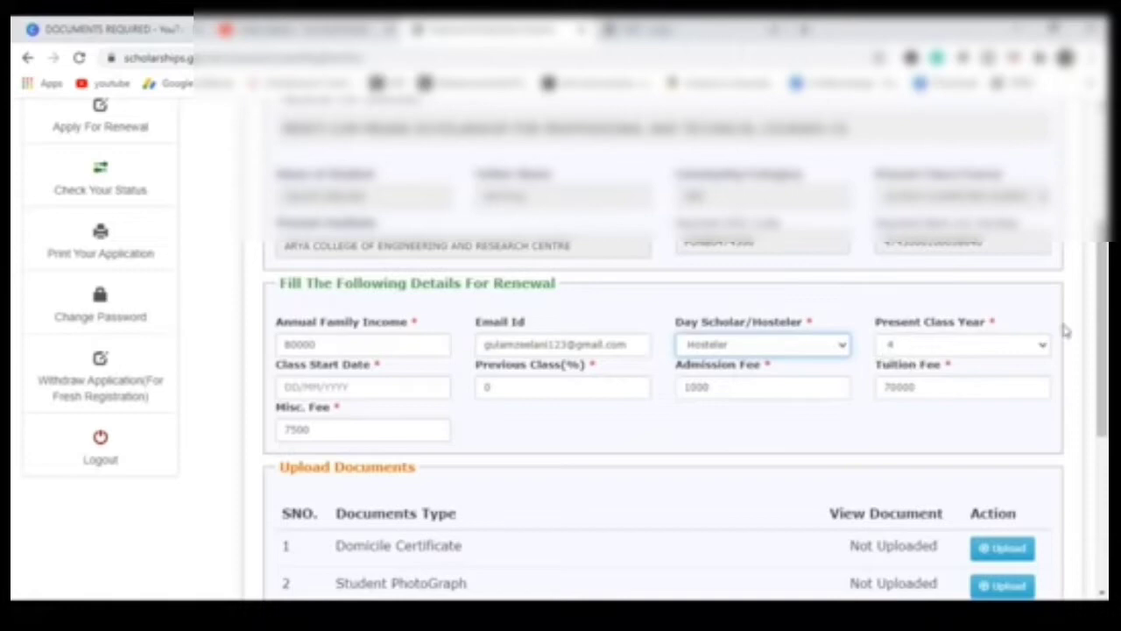
Step: Set the Present Class Year to 4 in the renewal details
scroll(1070, 326, "down", 1)
left_click(942, 320)
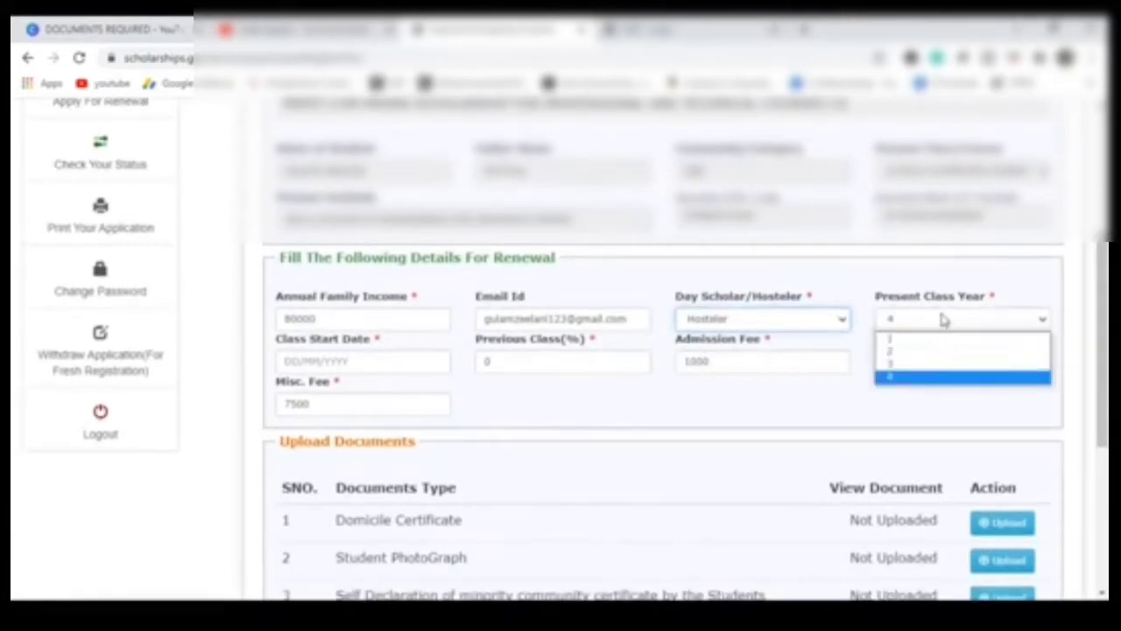
left_click(893, 383)
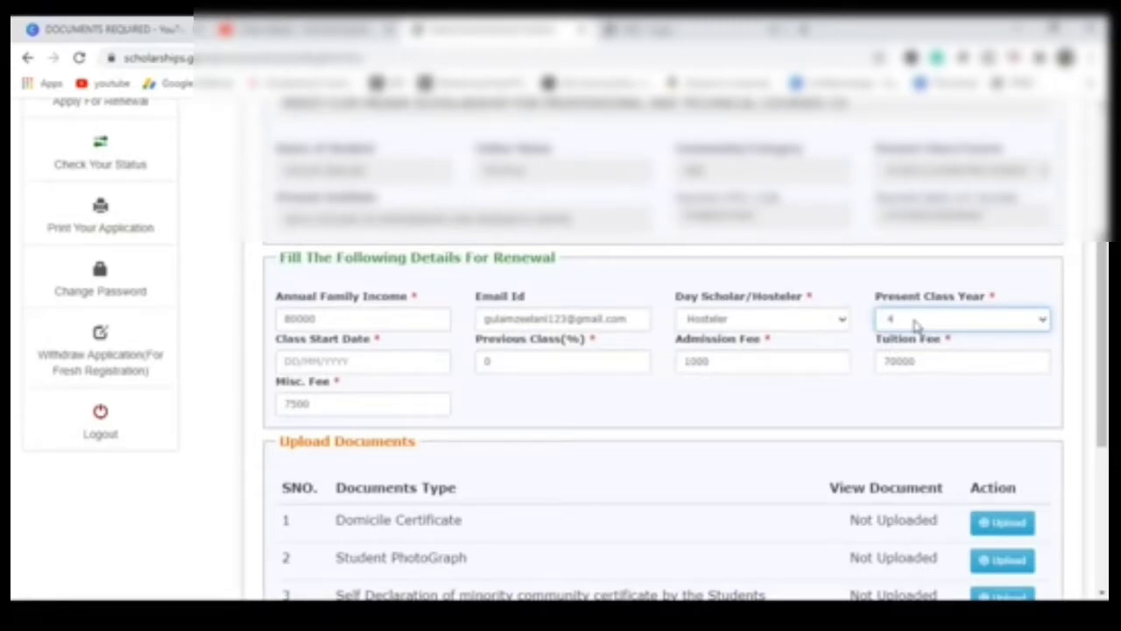
left_click(914, 322)
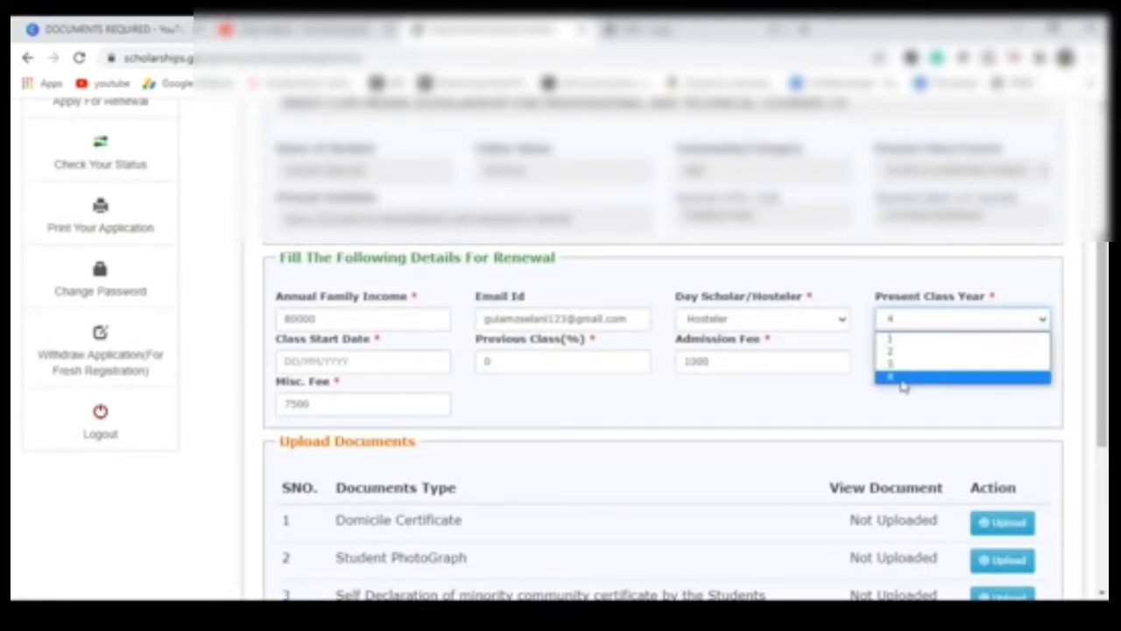
left_click(913, 320)
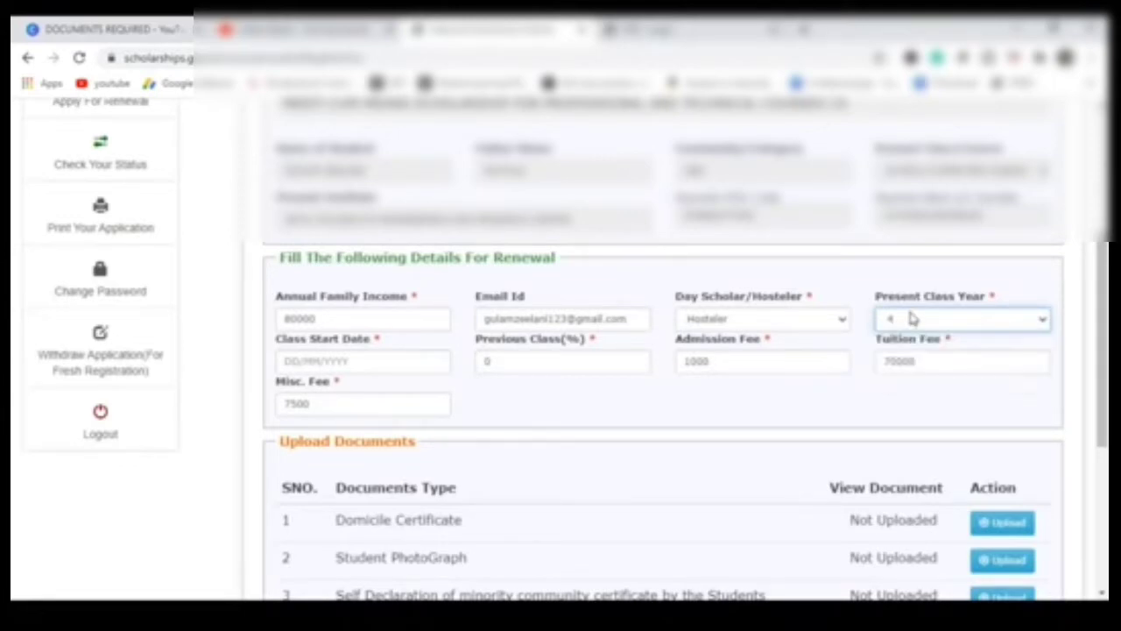
left_click(914, 324)
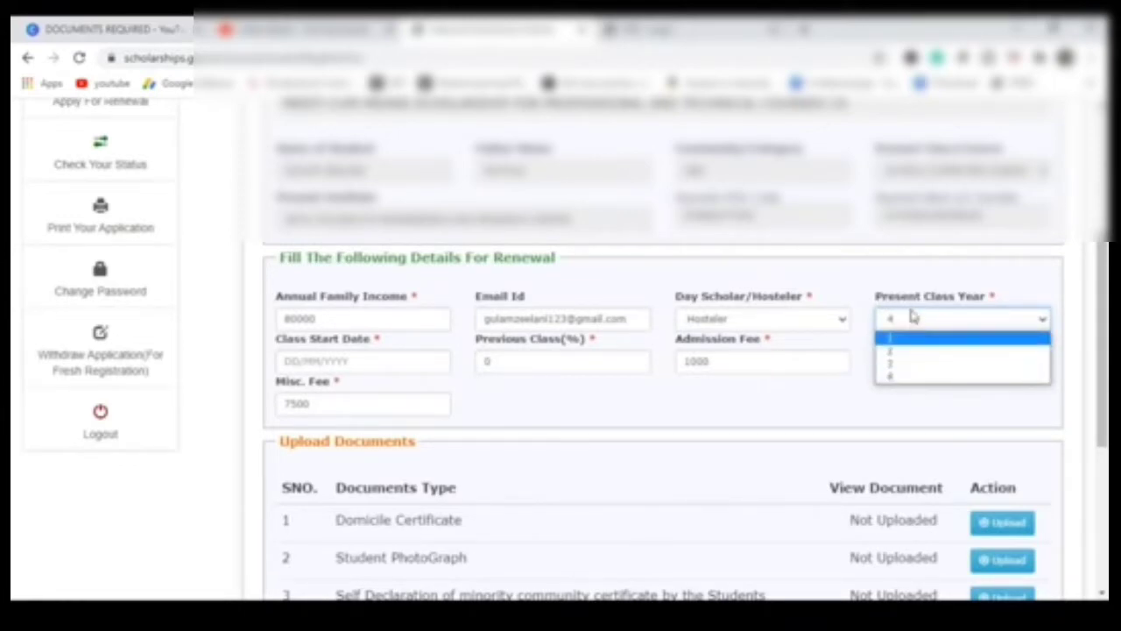
left_click(914, 379)
Step: Set the Class Start Date to 20/09/2020 and check the Previous Class(%), Admission Fee and Tuition Fee fields
scroll(1102, 329, "down", 1)
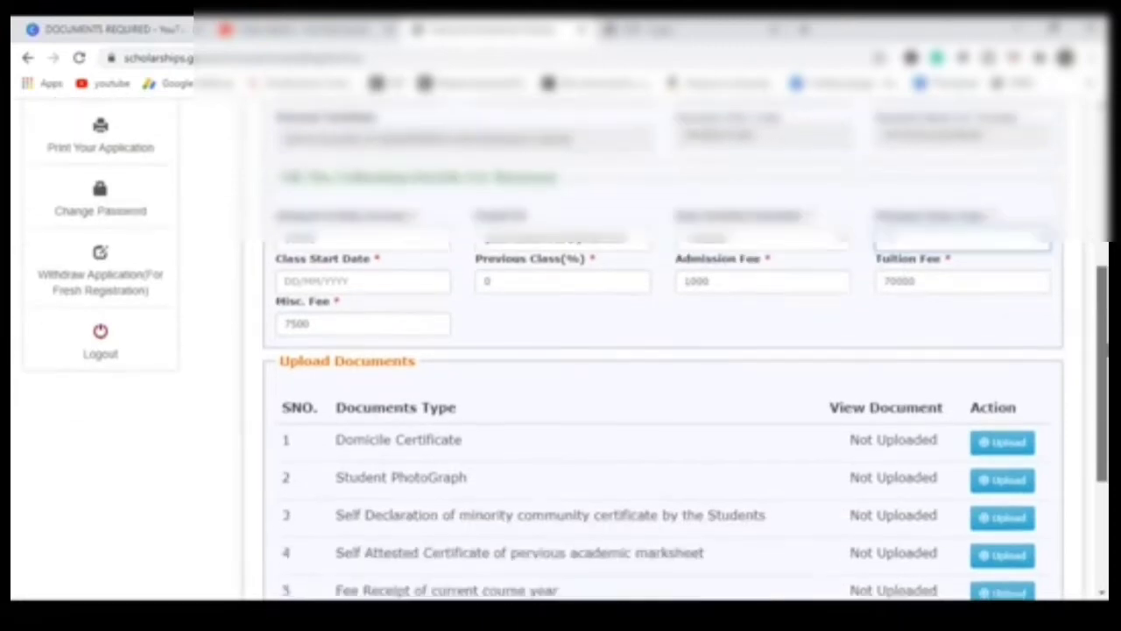
left_click(326, 281)
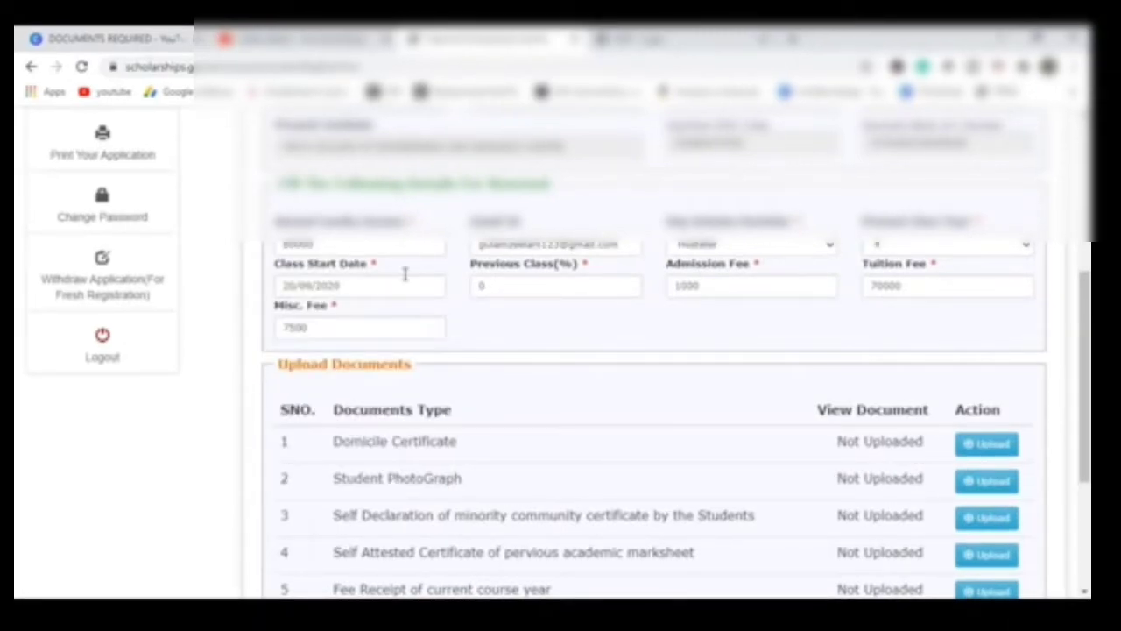
left_click(496, 286)
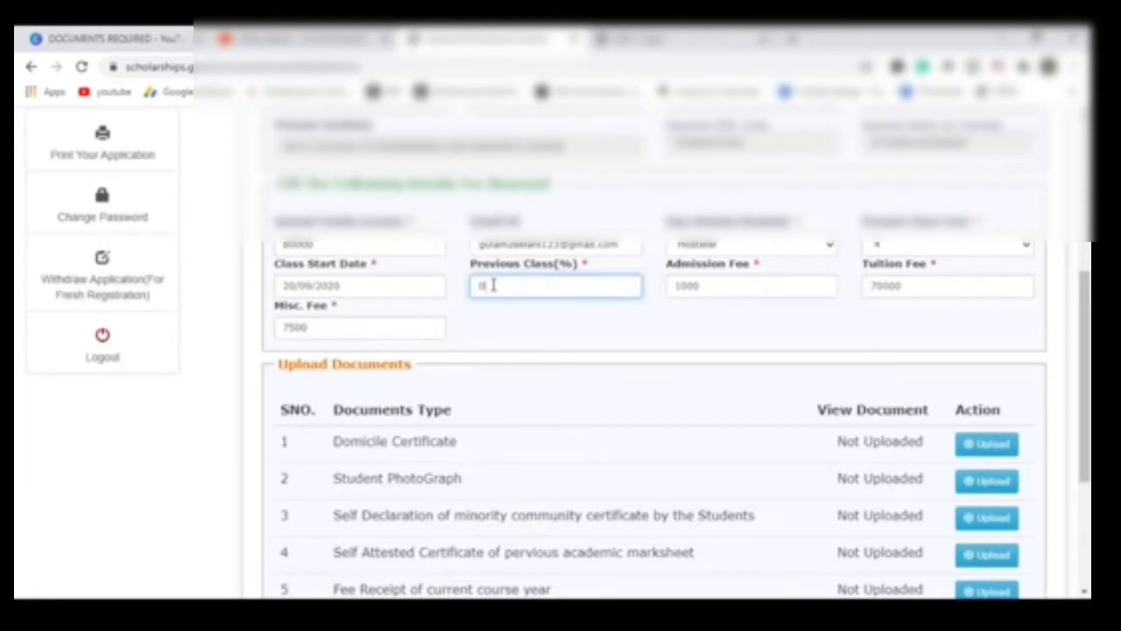
left_click(698, 286)
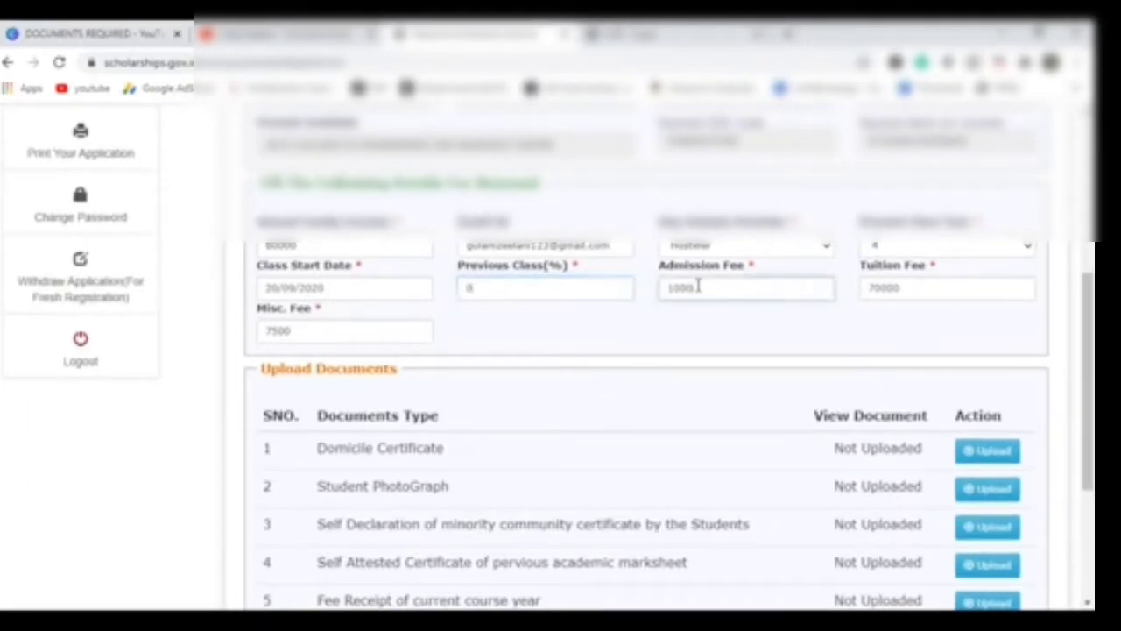
left_click(916, 281)
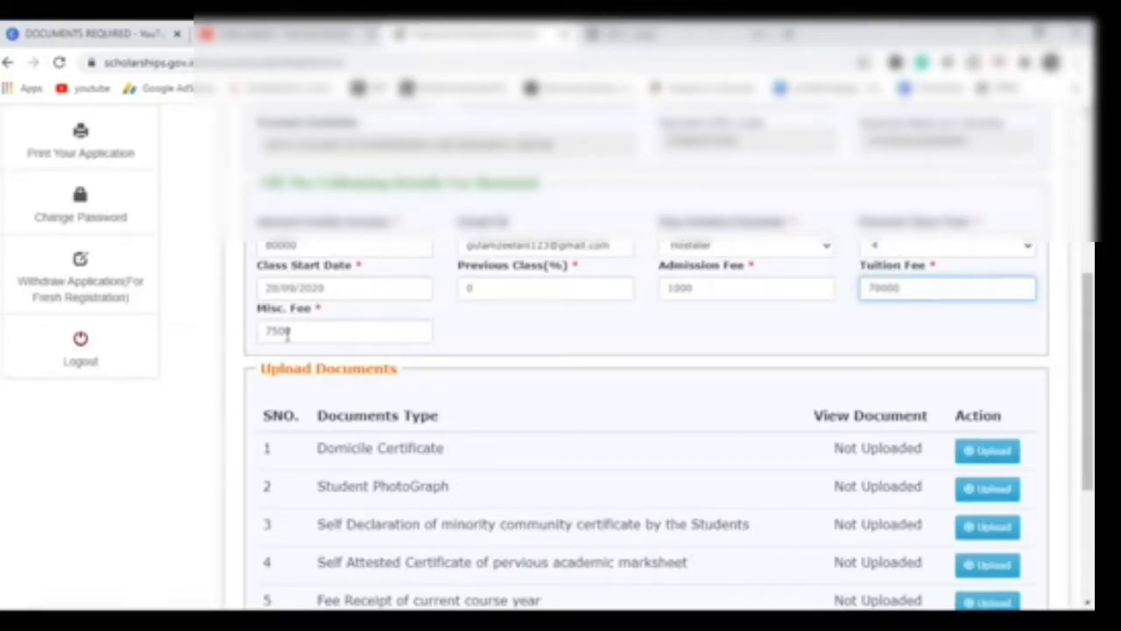
Step: Try to upload domi.jpg as the Domicile Certificate, leaving the certificate number, place of issue and issuer blank
scroll(303, 333, "down", 1)
scroll(303, 333, "down", 3)
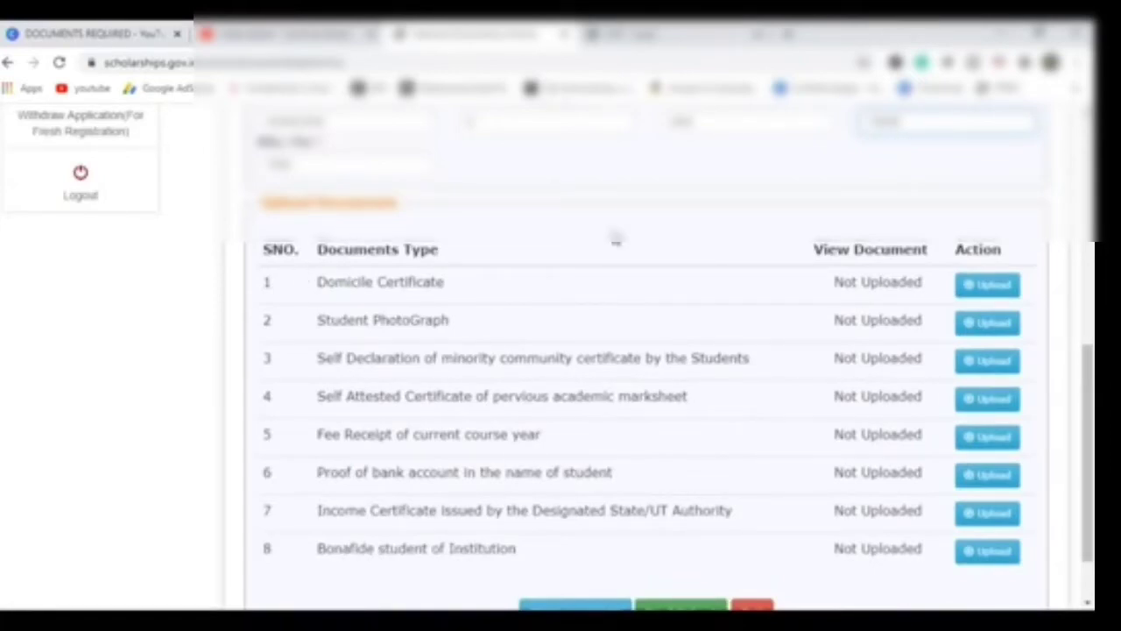
scroll(1088, 398, "down", 1)
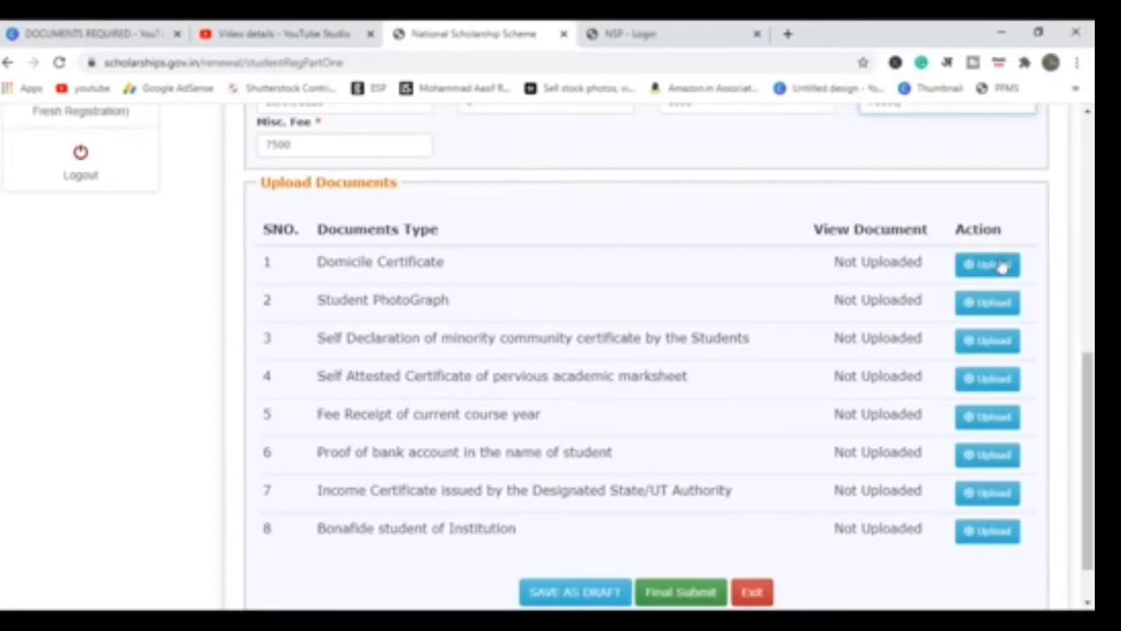
scroll(815, 268, "up", 3)
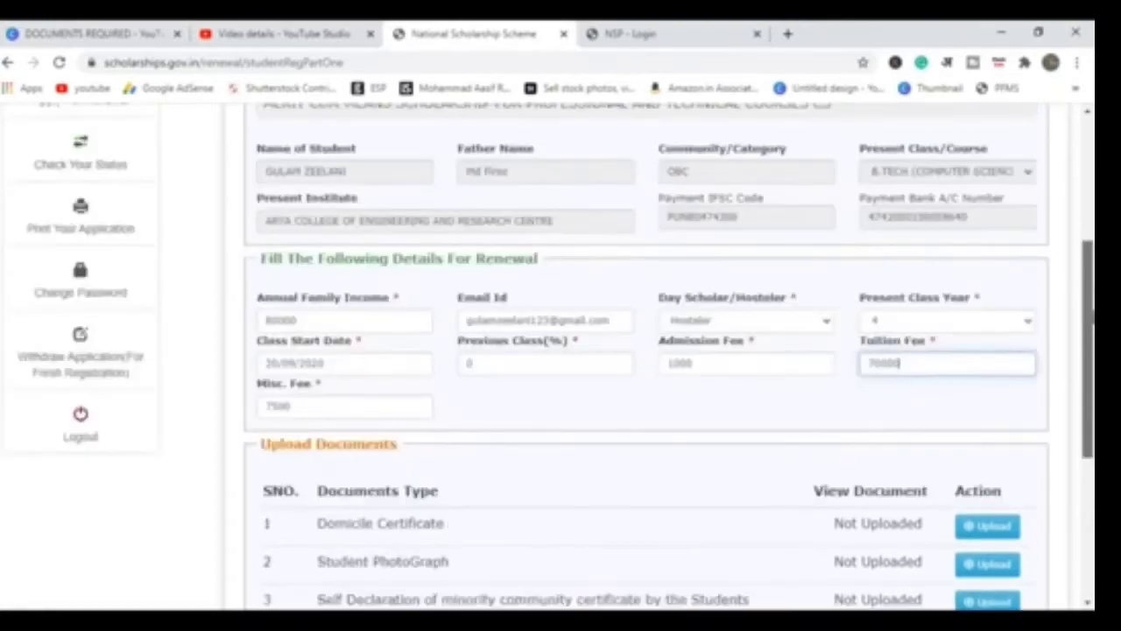
scroll(1072, 380, "down", 2)
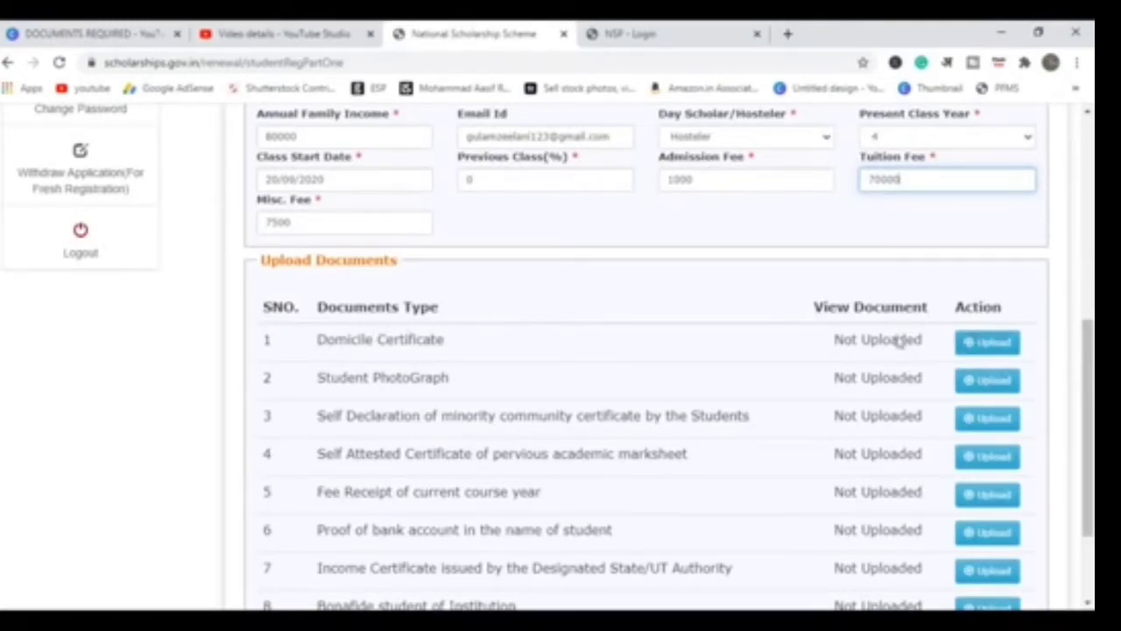
left_click(982, 344)
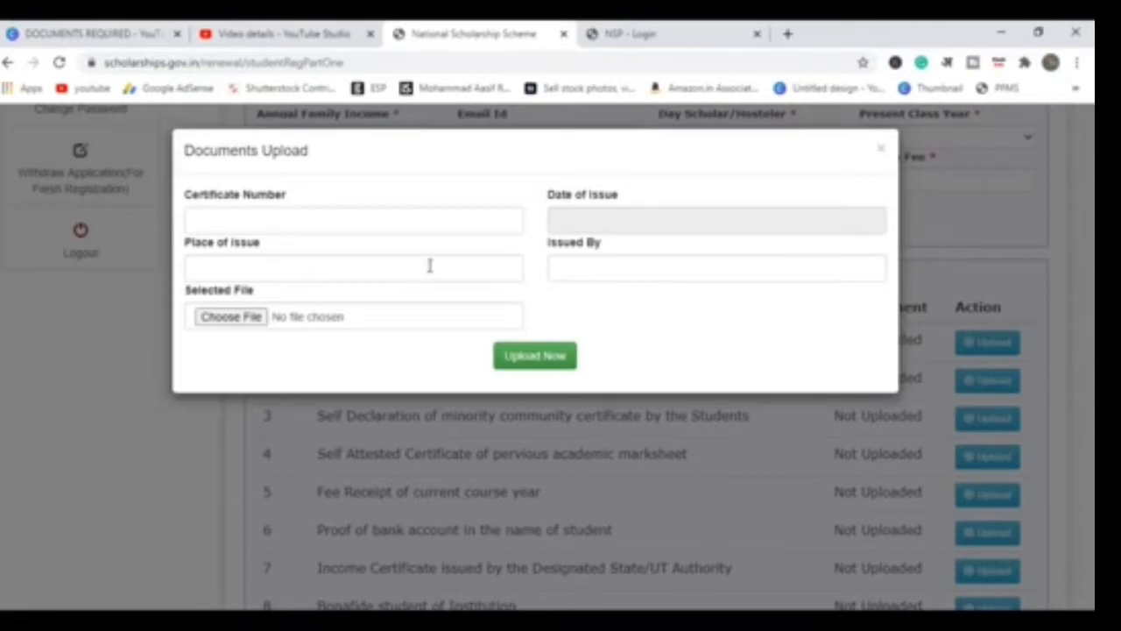
left_click(597, 269)
left_click(233, 320)
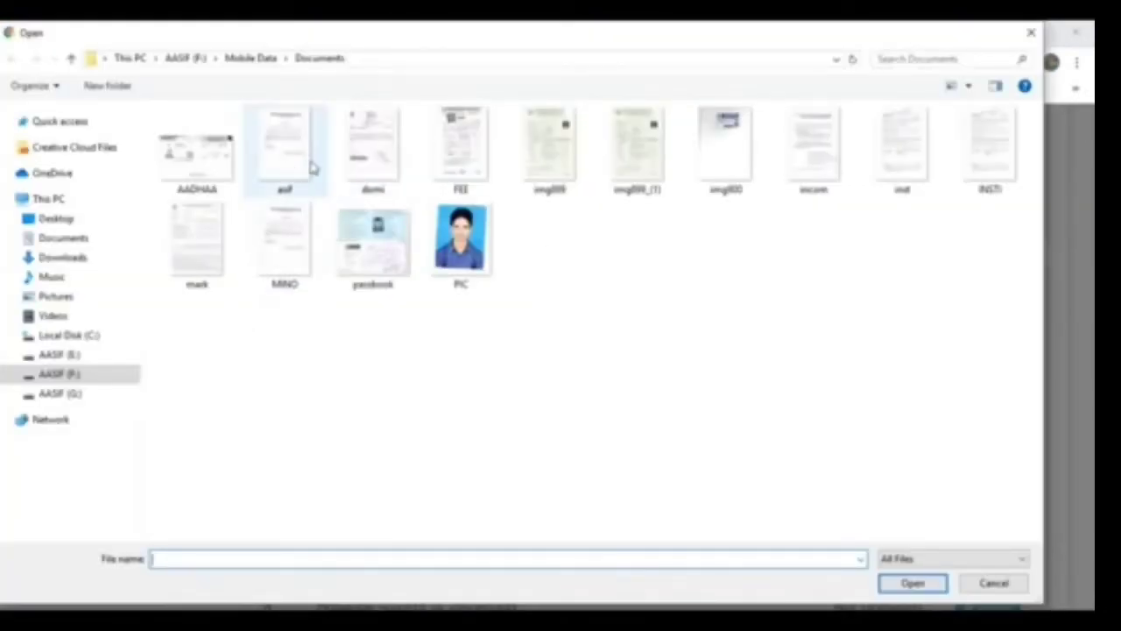
left_click(373, 167)
left_click(910, 583)
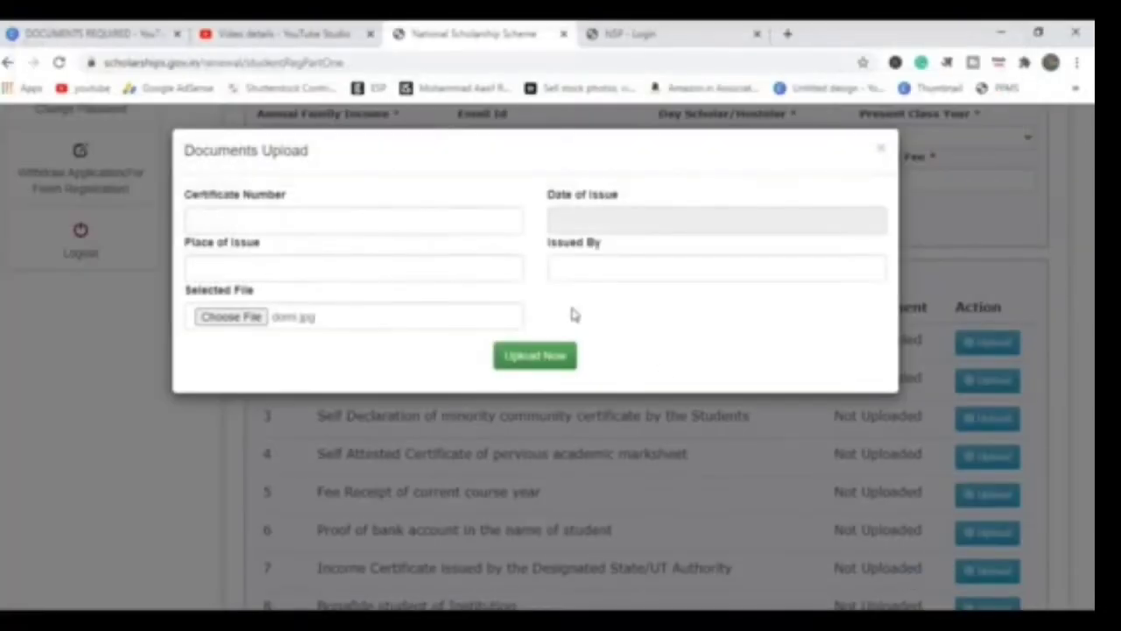
left_click(531, 360)
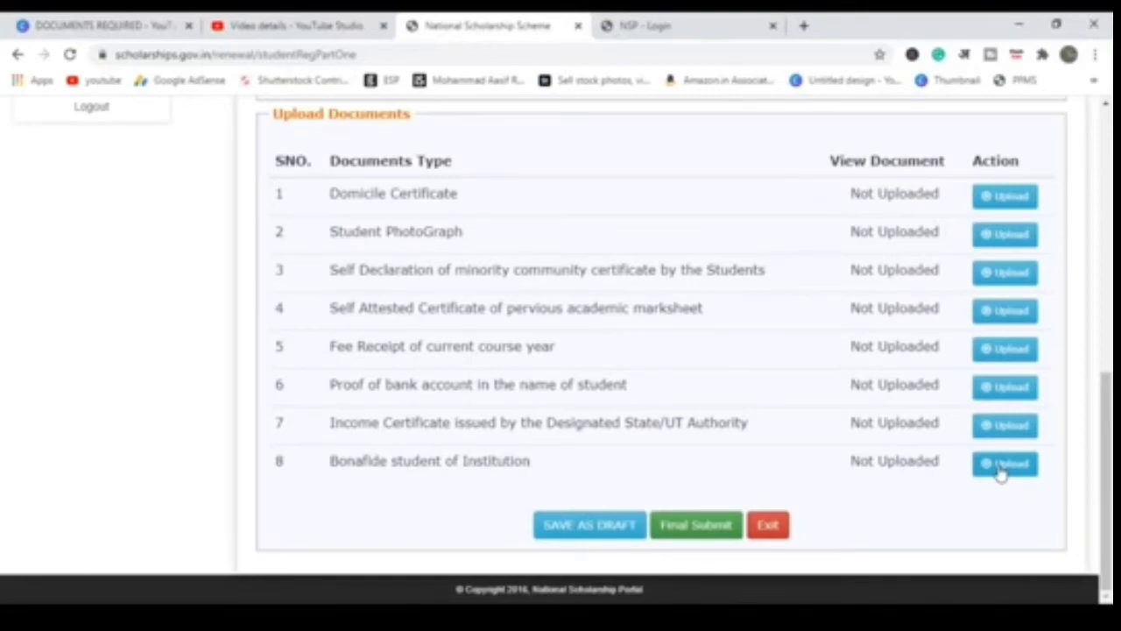
Step: Review the whole renewal application, from the Basic Details and renewal fields through to the list of documents to upload
scroll(1001, 473, "up", 1)
scroll(981, 464, "down", 1)
left_click_drag(1106, 473, 1106, 450)
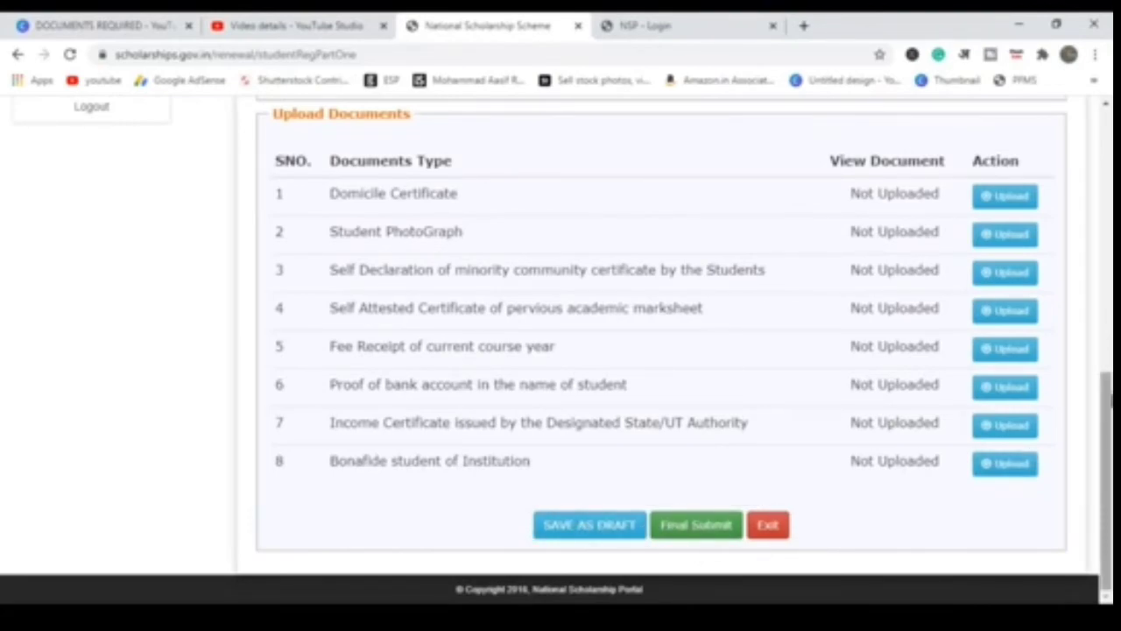
scroll(1106, 473, "up", 3)
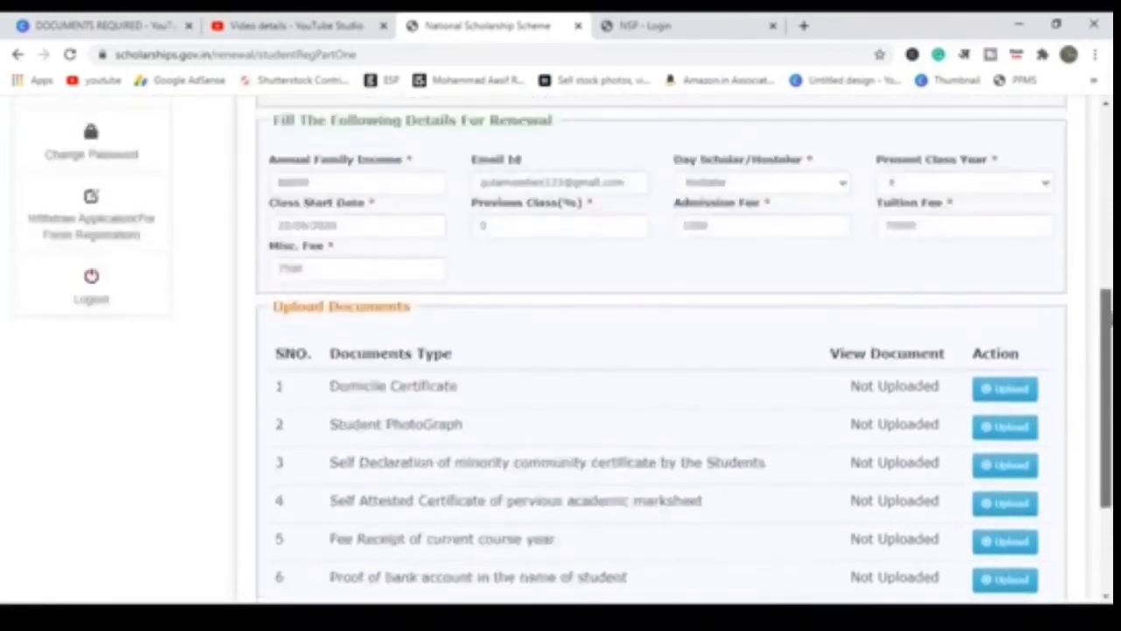
scroll(619, 524, "down", 3)
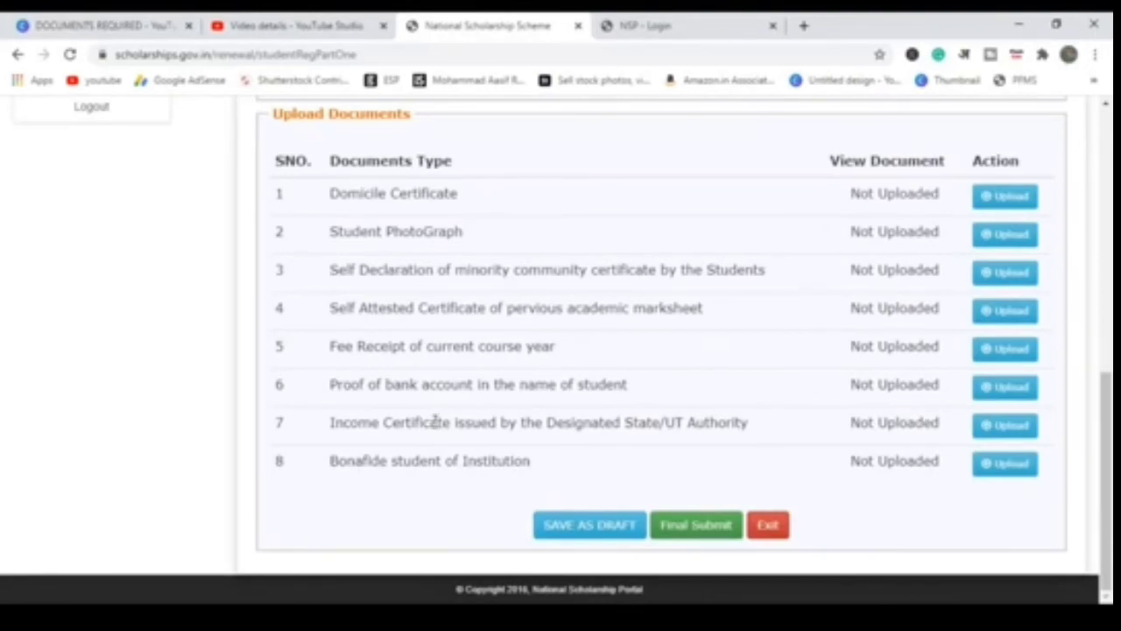
scroll(1107, 473, "up", 2)
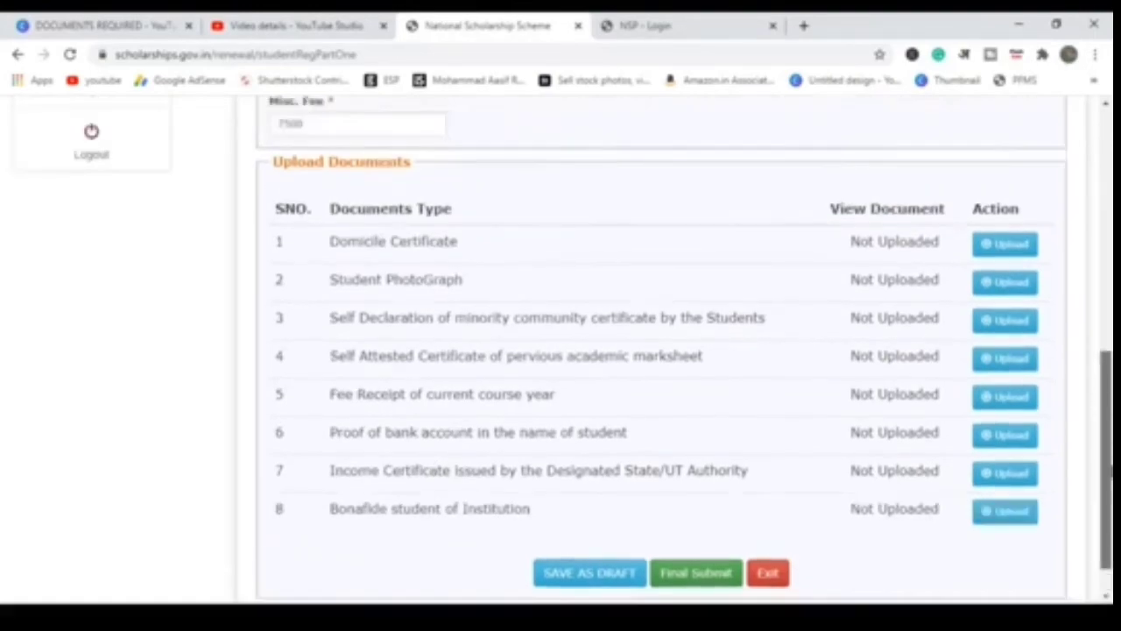
scroll(1107, 473, "up", 6)
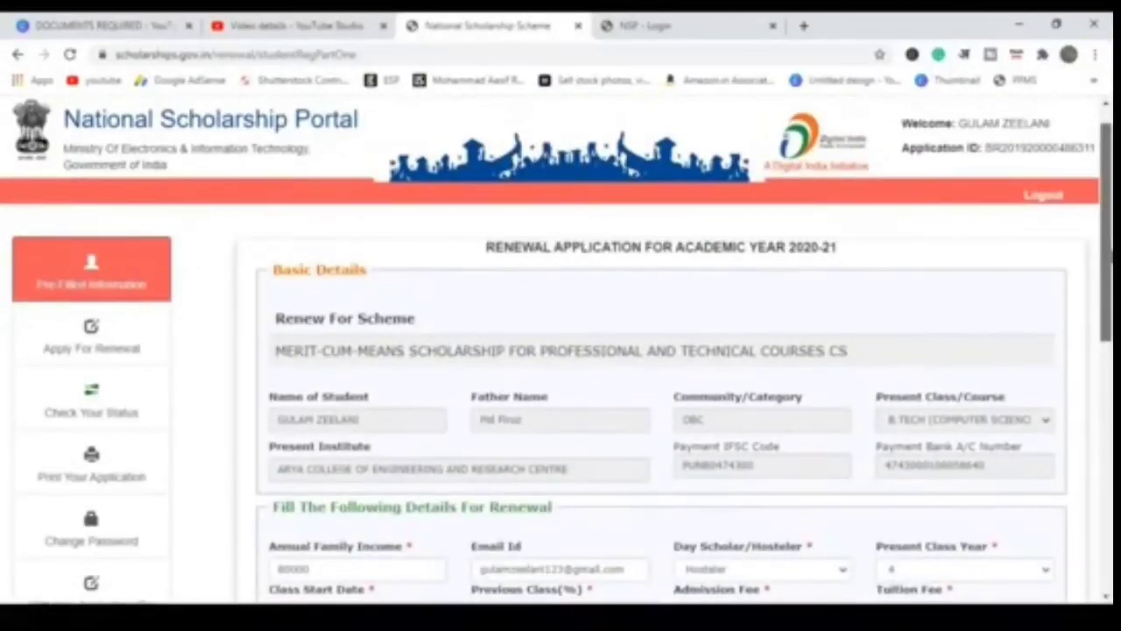
scroll(1107, 473, "down", 10)
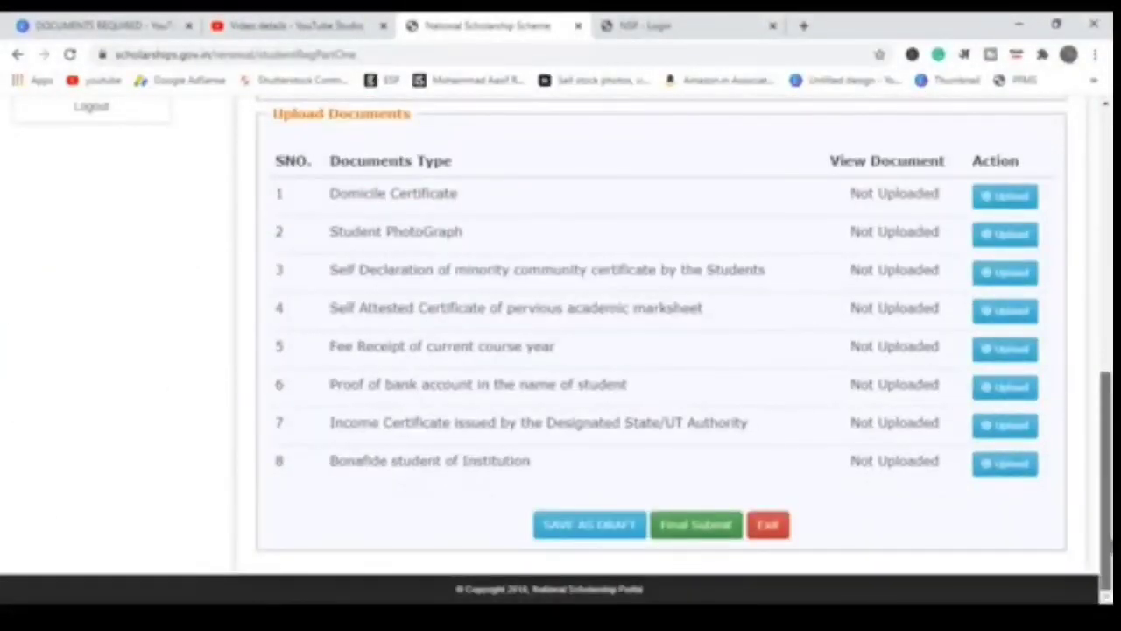